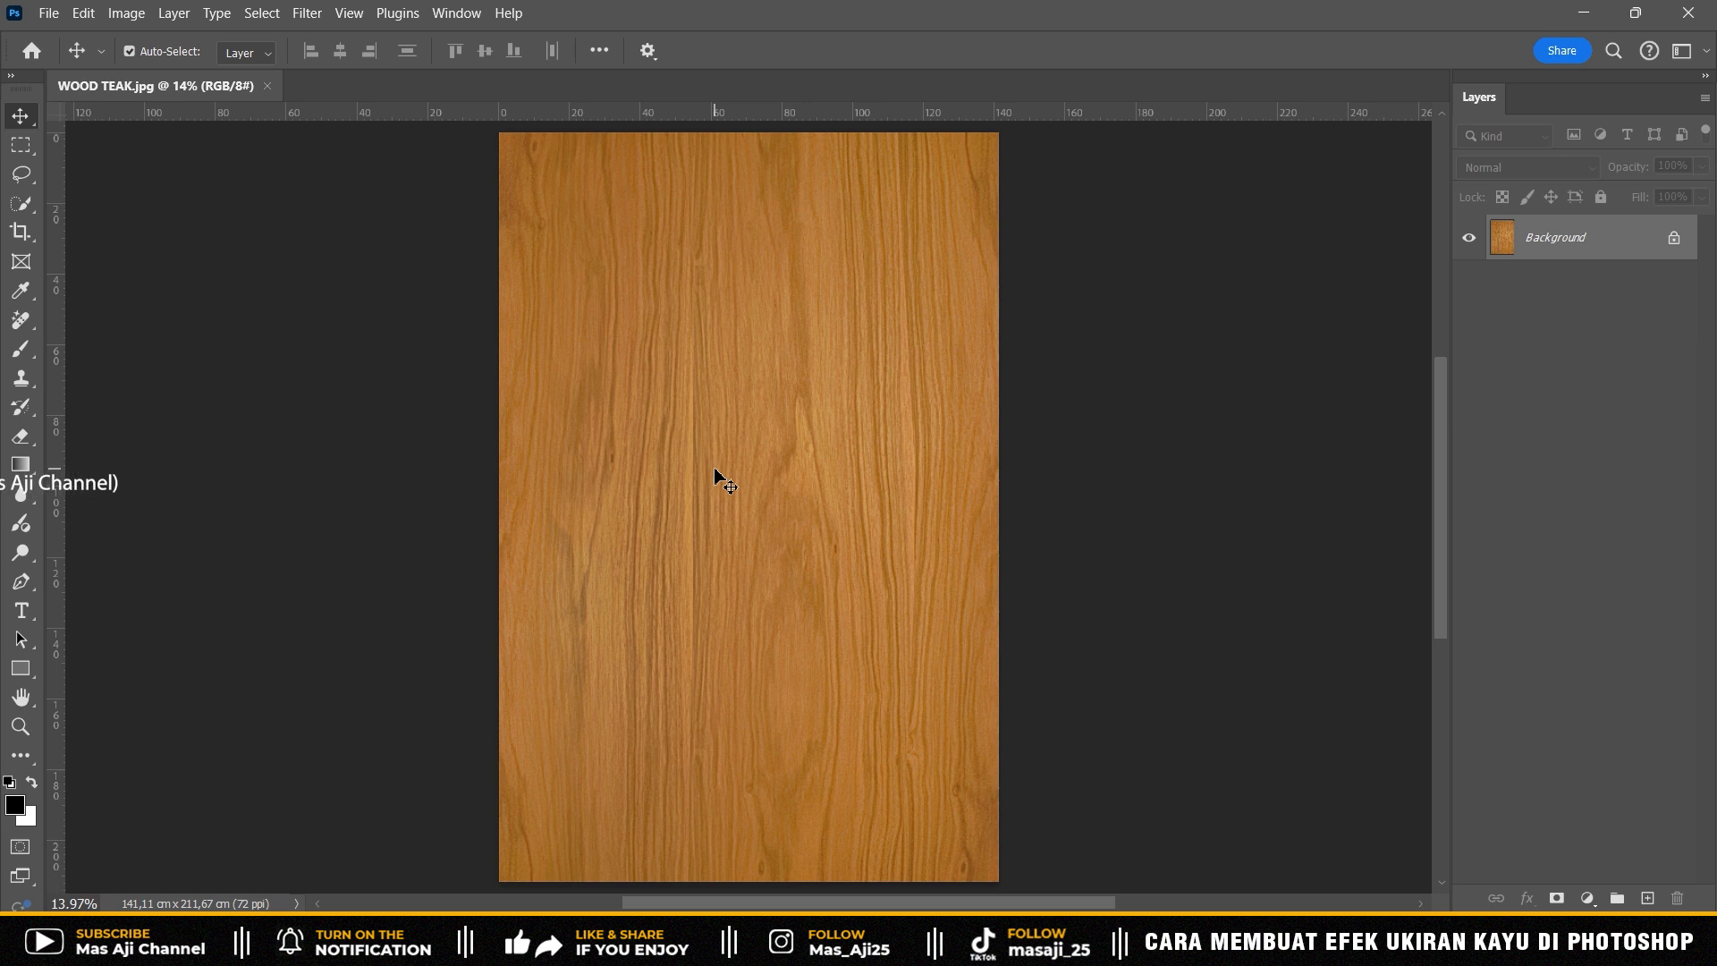
- Start a Place Embedded and pick the MODEL 1 portrait for the teak wood document
click(51, 14)
click(107, 458)
click(179, 255)
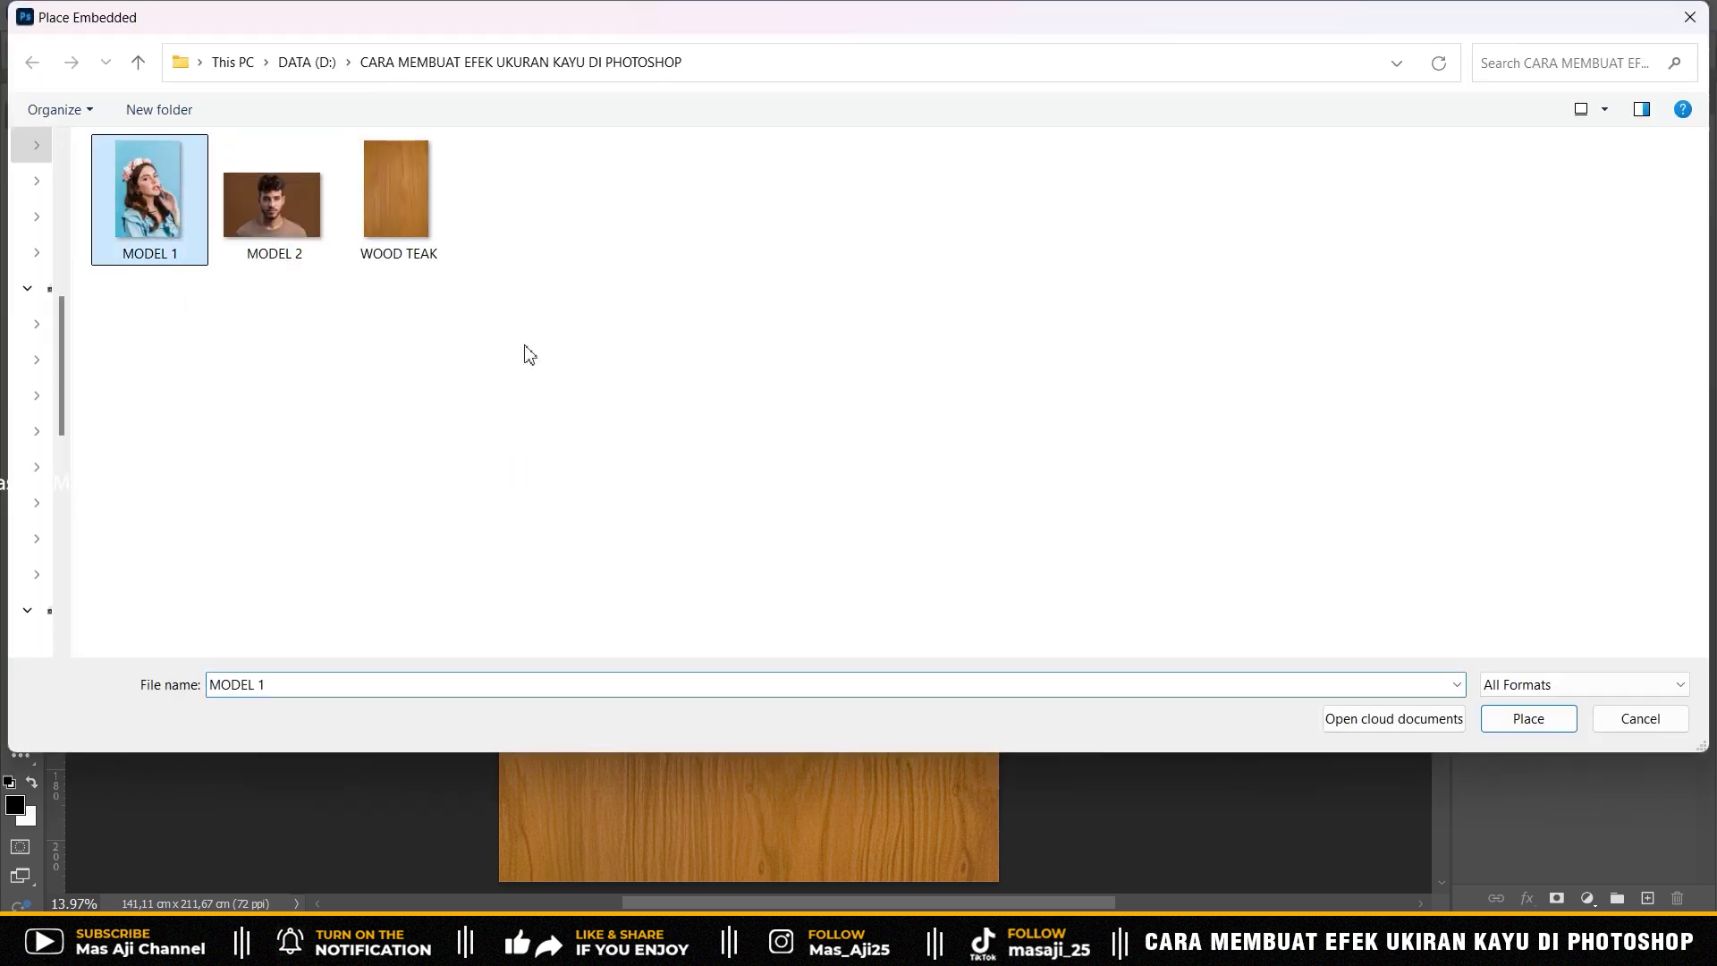
- Place MODEL 1, scale it to about 443% to cover the canvas, nudge it up, and commit
click(1507, 729)
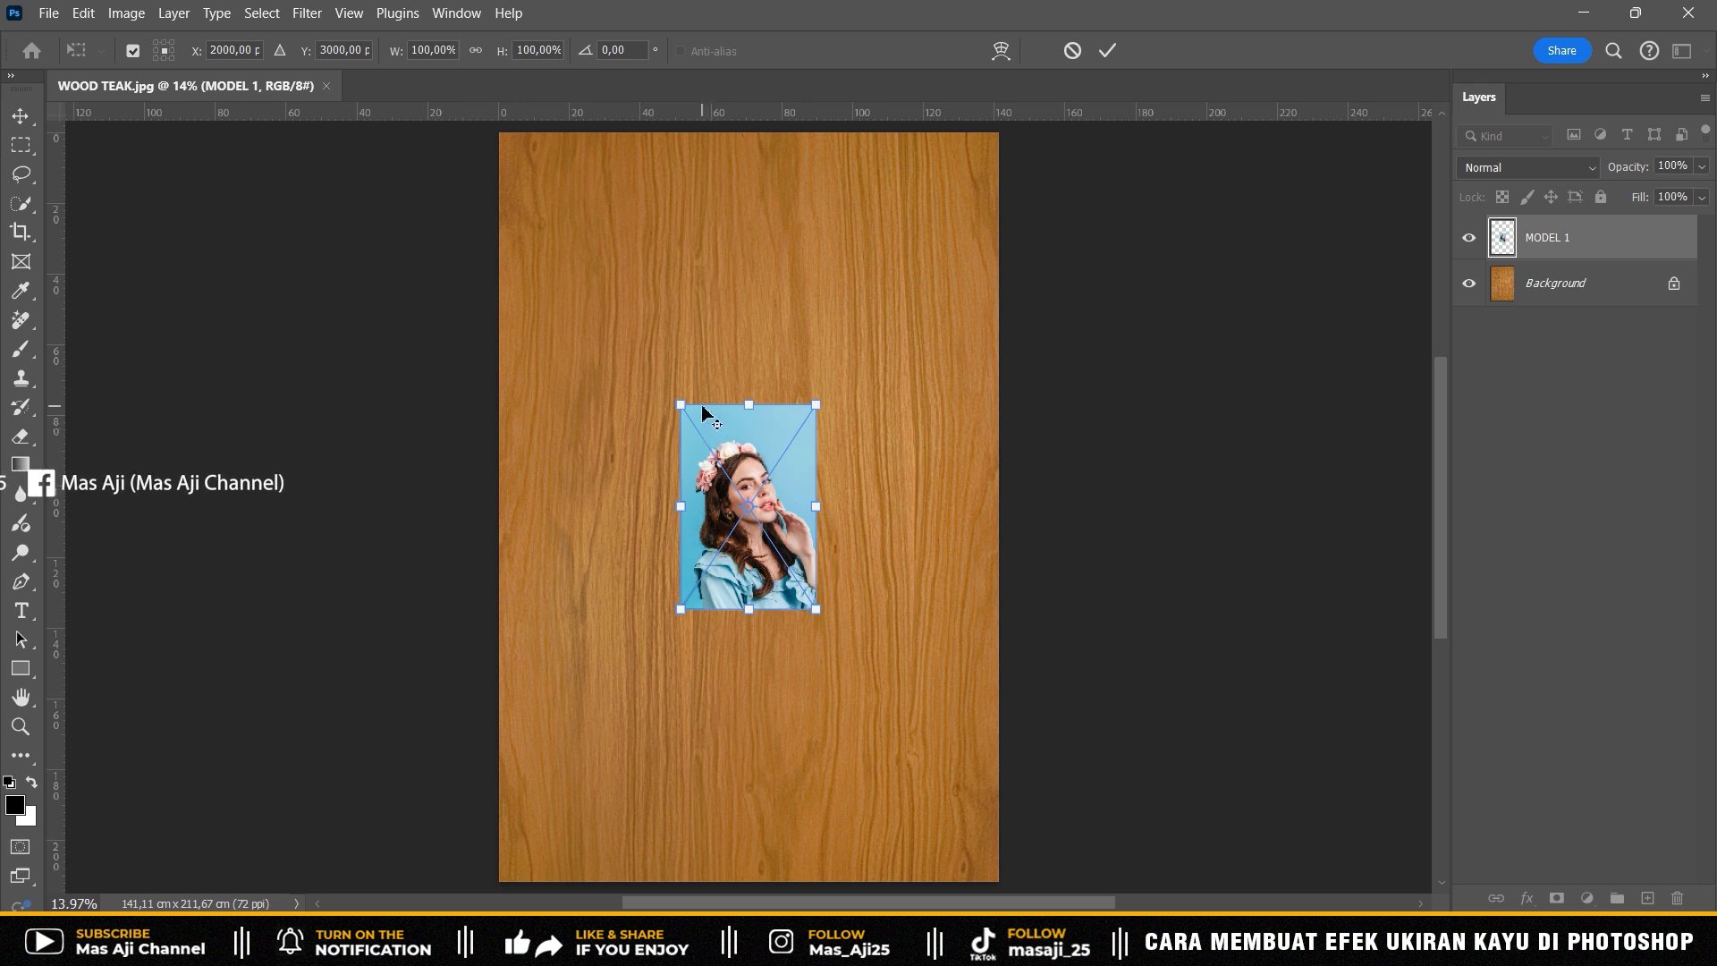
mouse_move(687, 405)
mouse_down()
mouse_move(313, 215)
mouse_move(229, 211)
mouse_up()
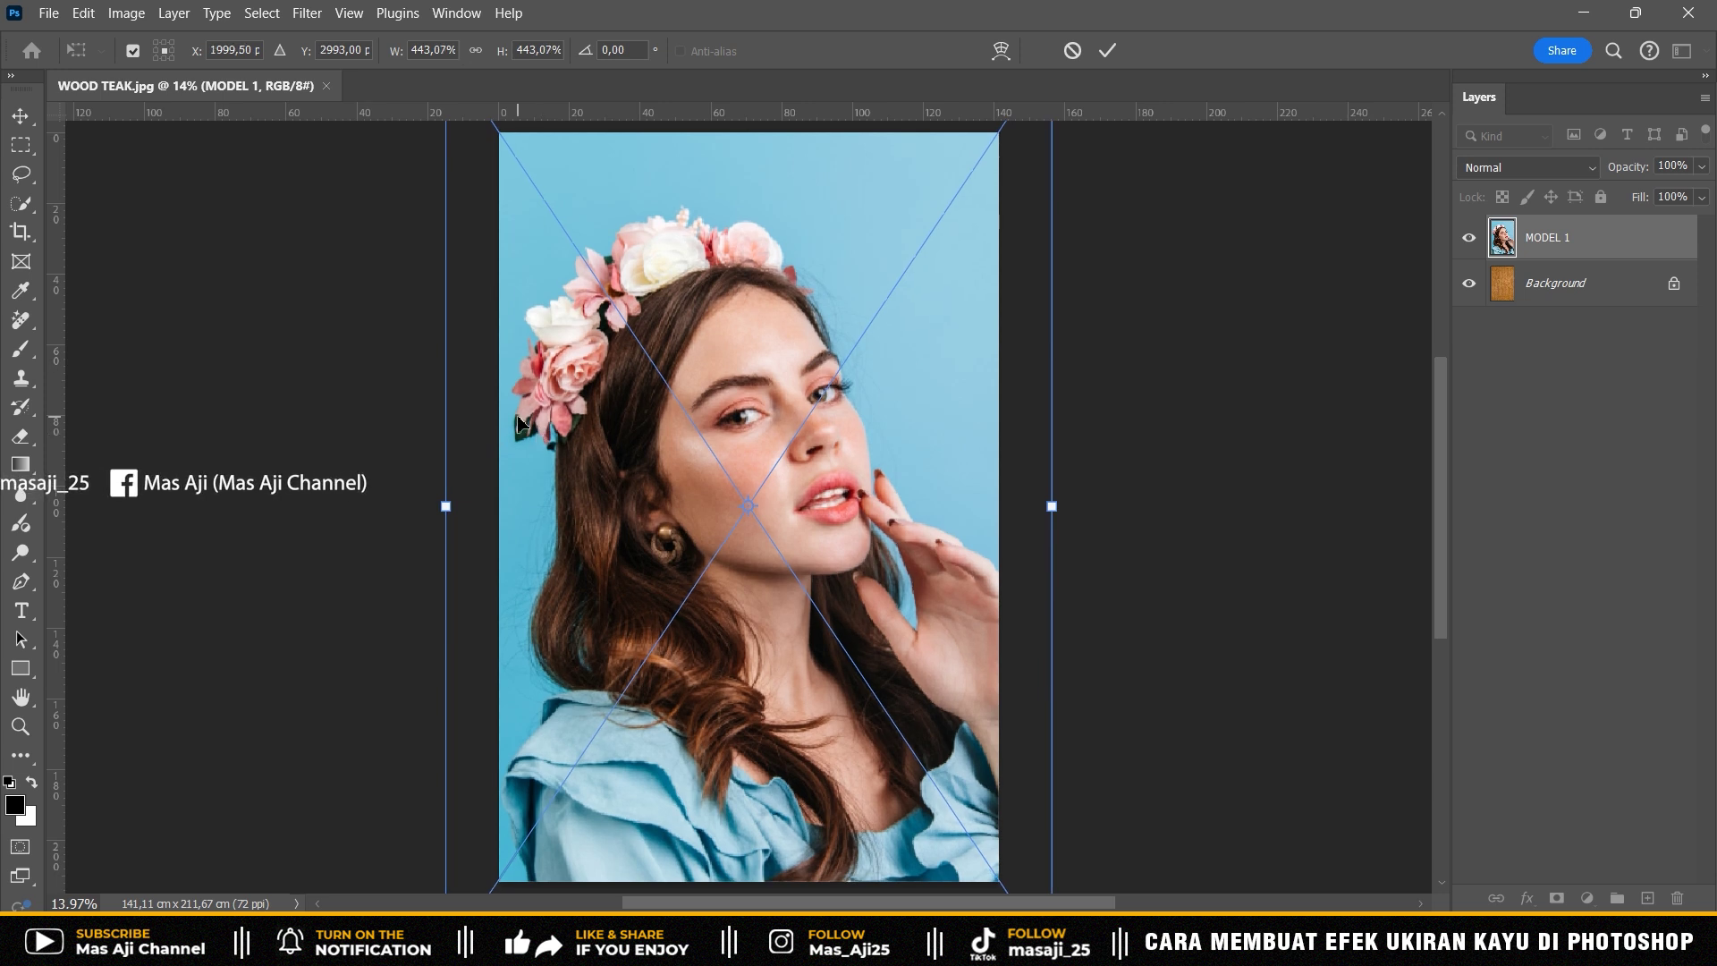
drag(521, 434, 522, 422)
key(shift+Up)
key(shift+Up)
key(shift+Up)
key(shift+Up)
key(shift+Up)
key(shift+Up)
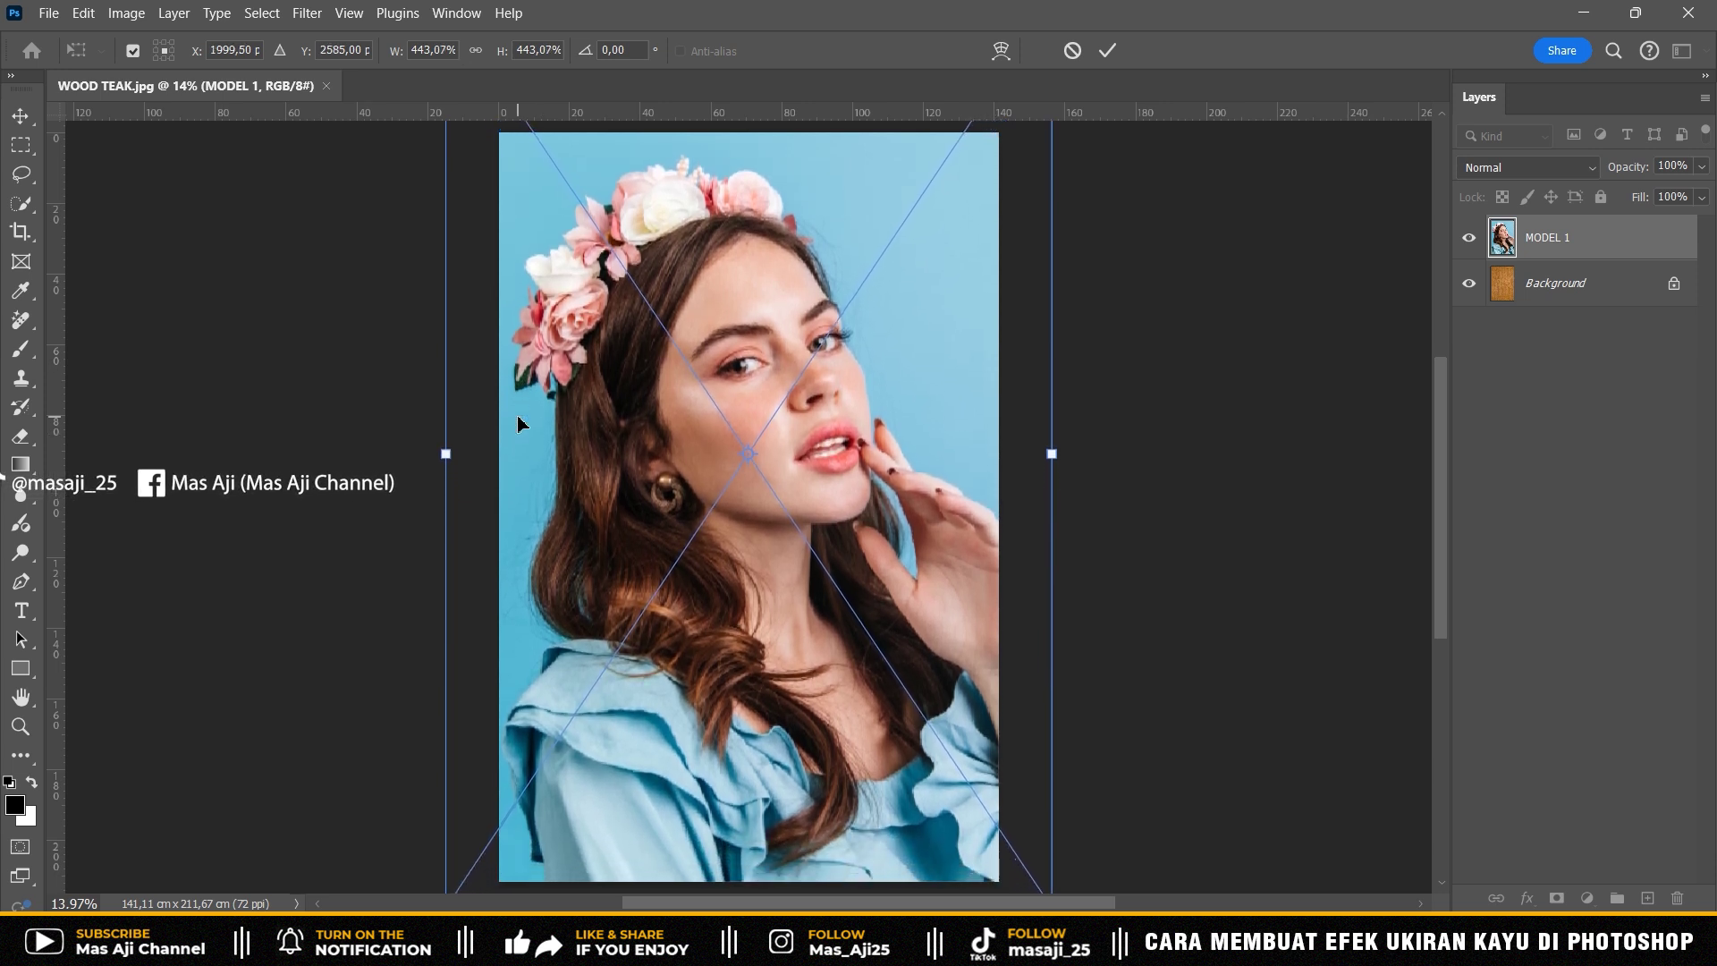
key(shift+Up)
key(shift+Up)
key(shift+Up)
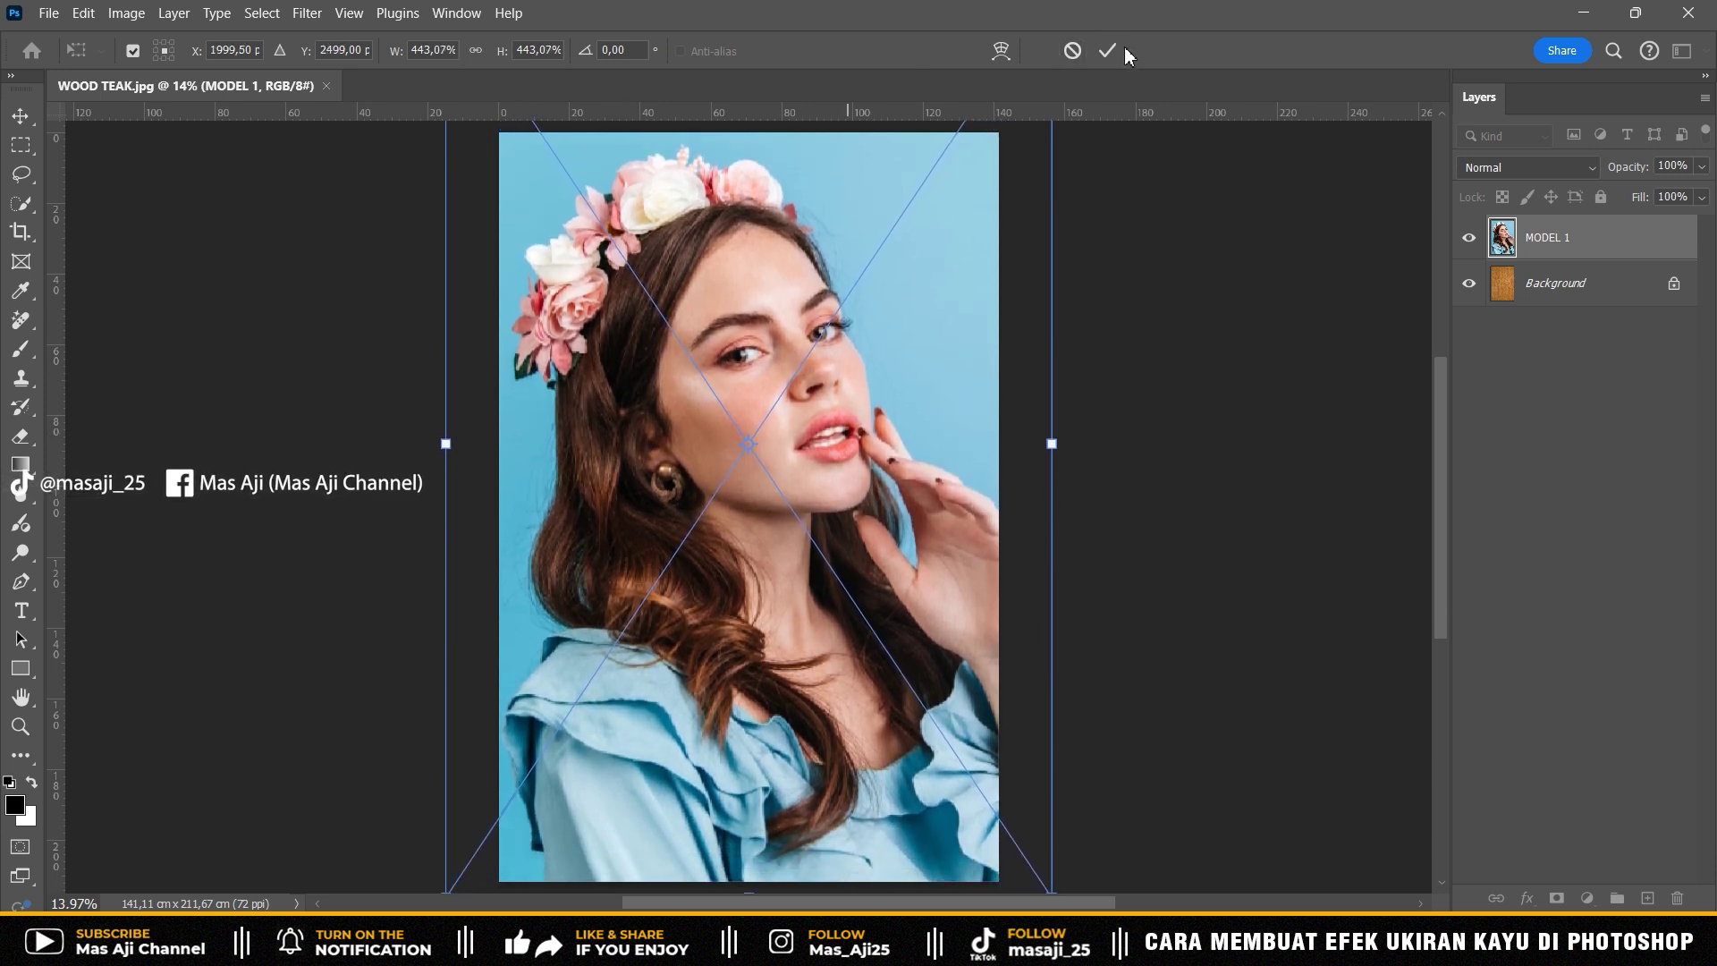
click(1109, 51)
- Hide the guides and select the woman using Quick Selection's Select Subject
key(ctrl+semicolon)
right_click(27, 211)
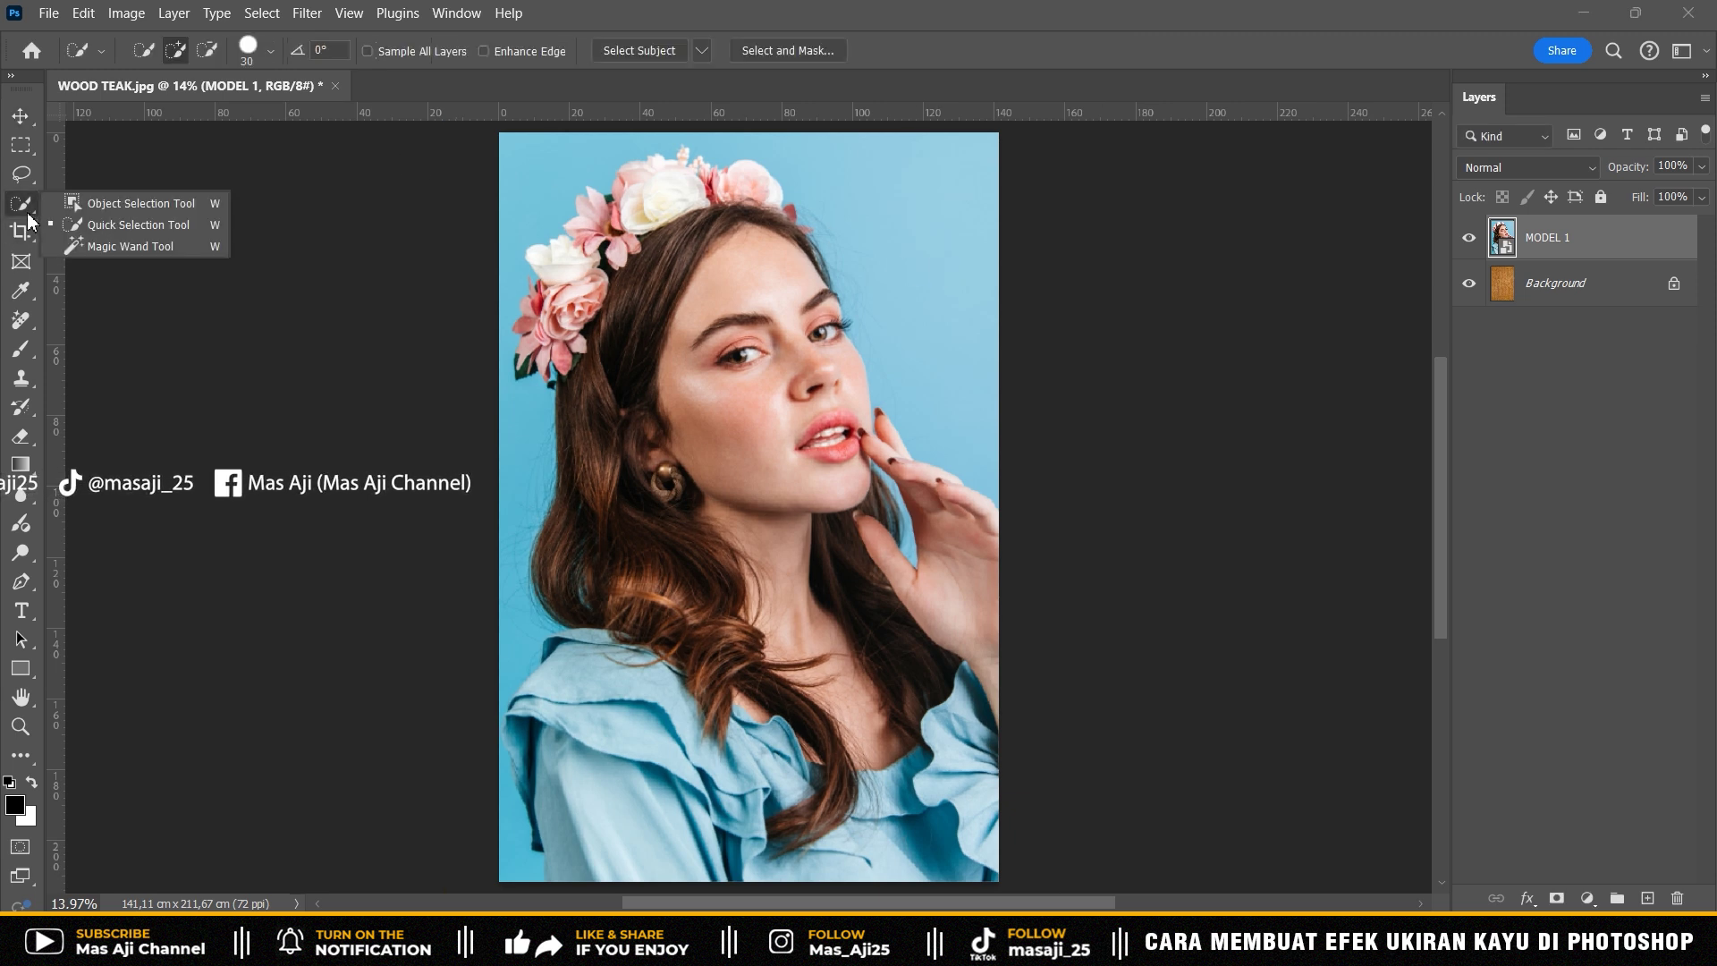
click(144, 229)
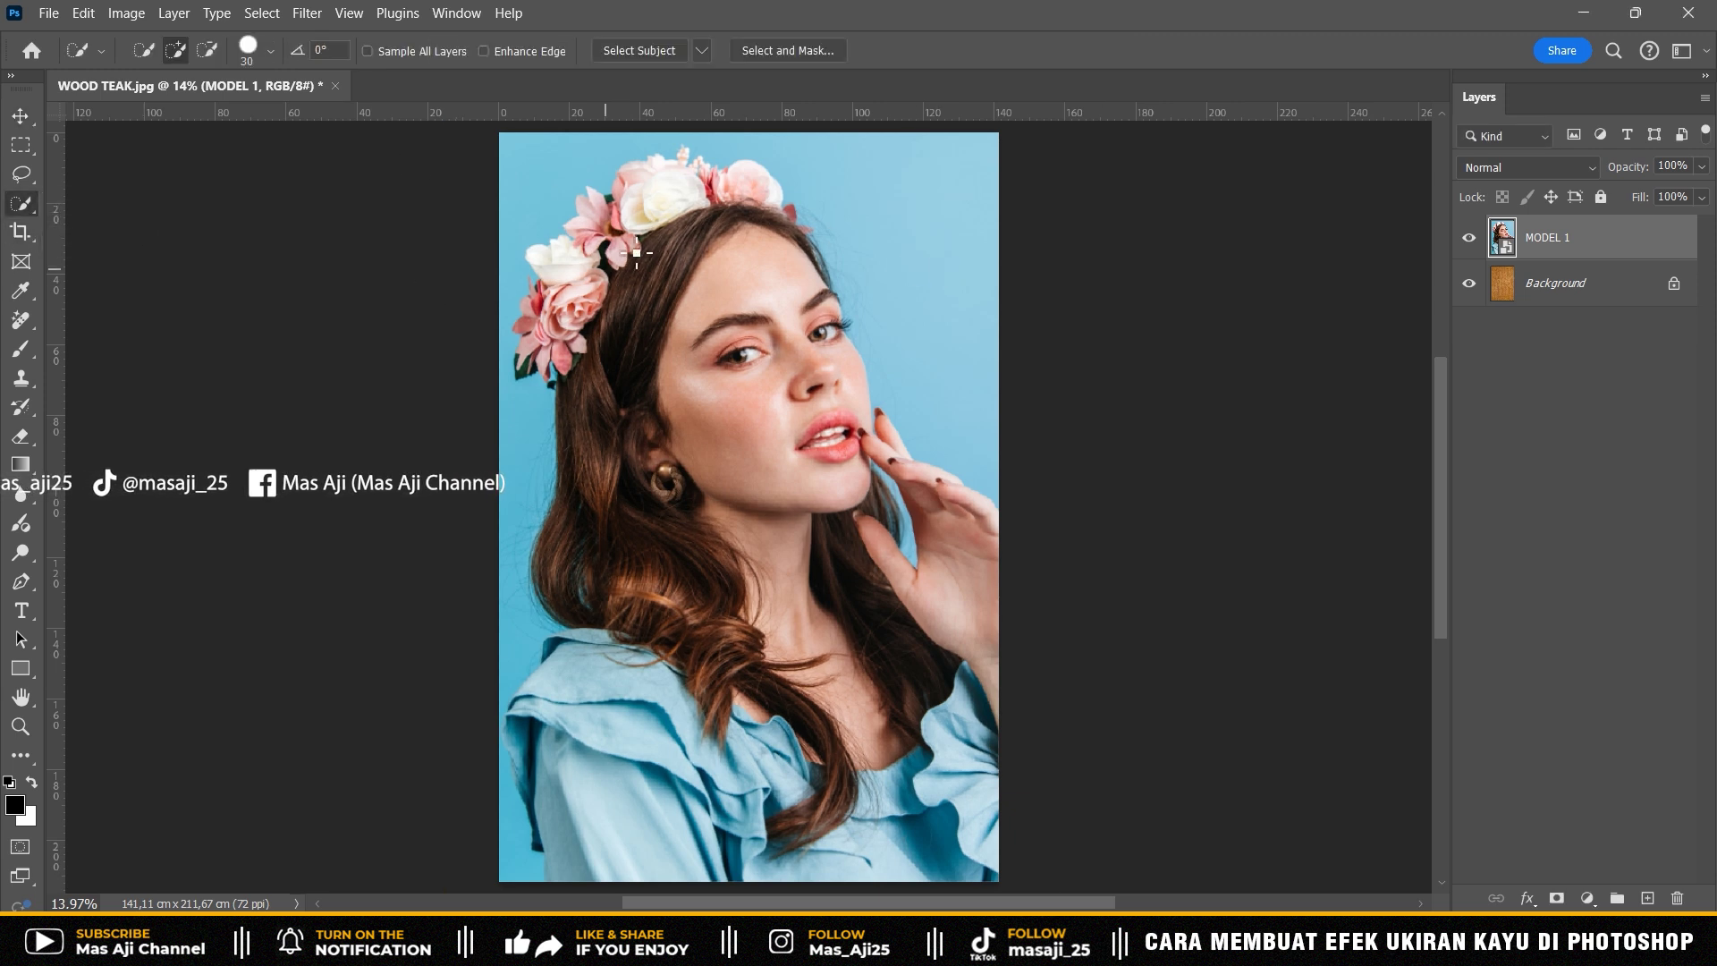
click(655, 55)
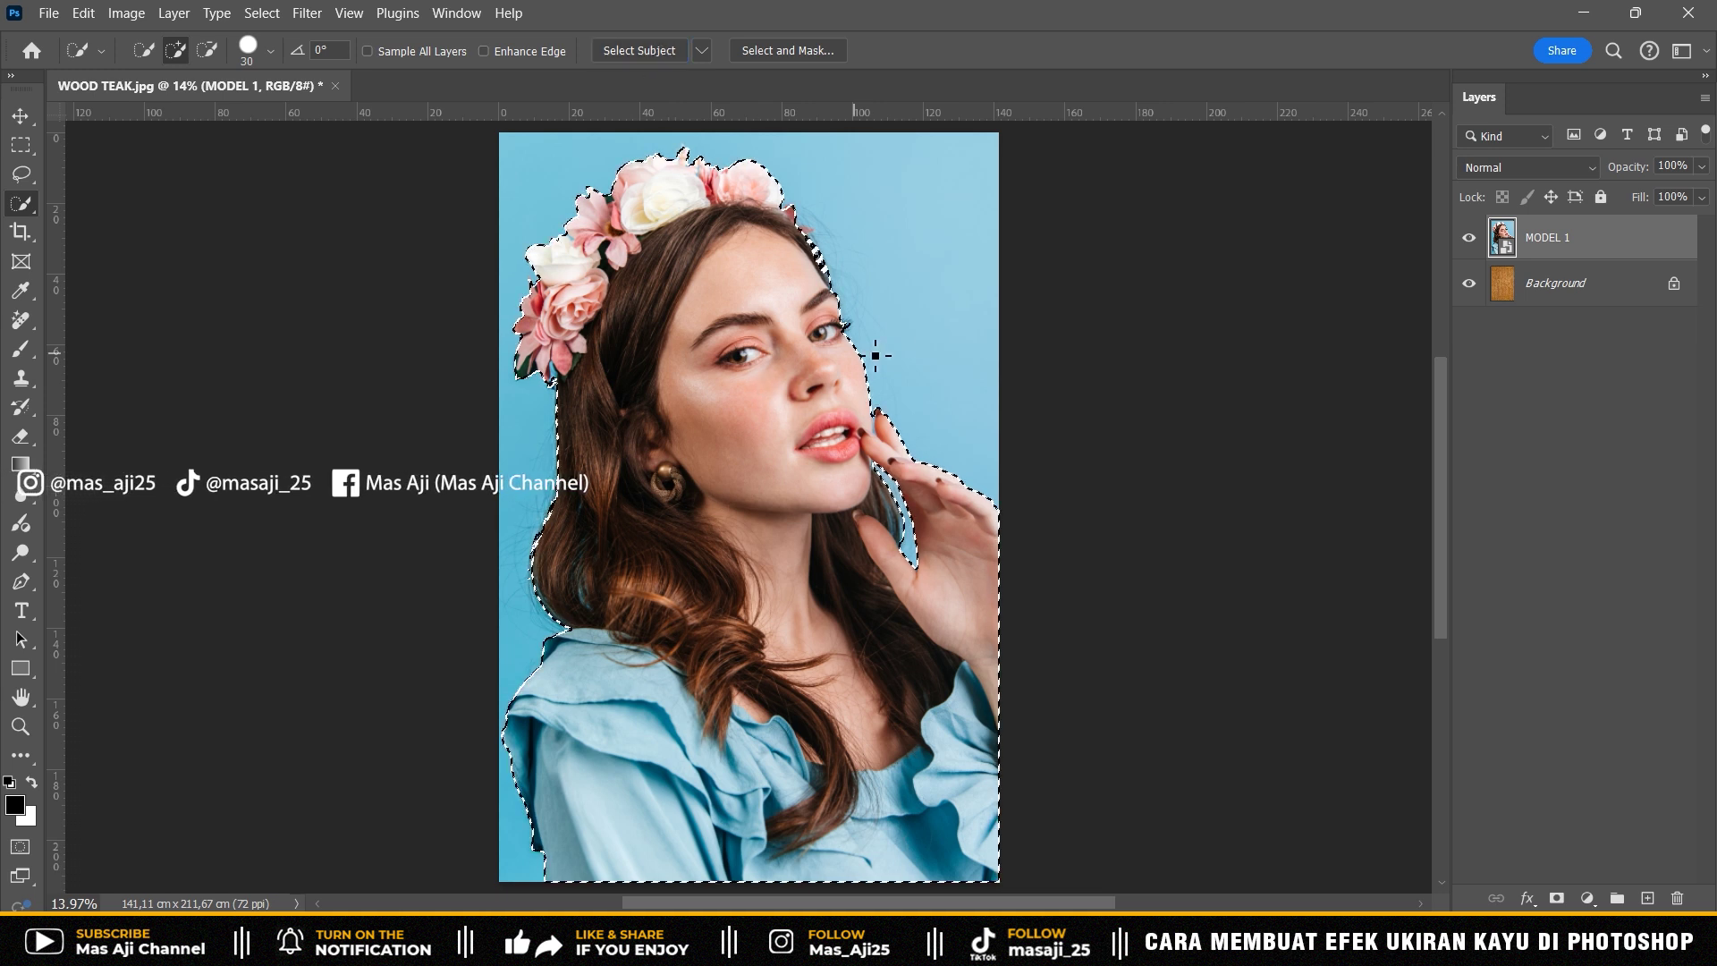
- Add a layer mask to MODEL 1 from the selection, then select the wood Background layer
click(13, 113)
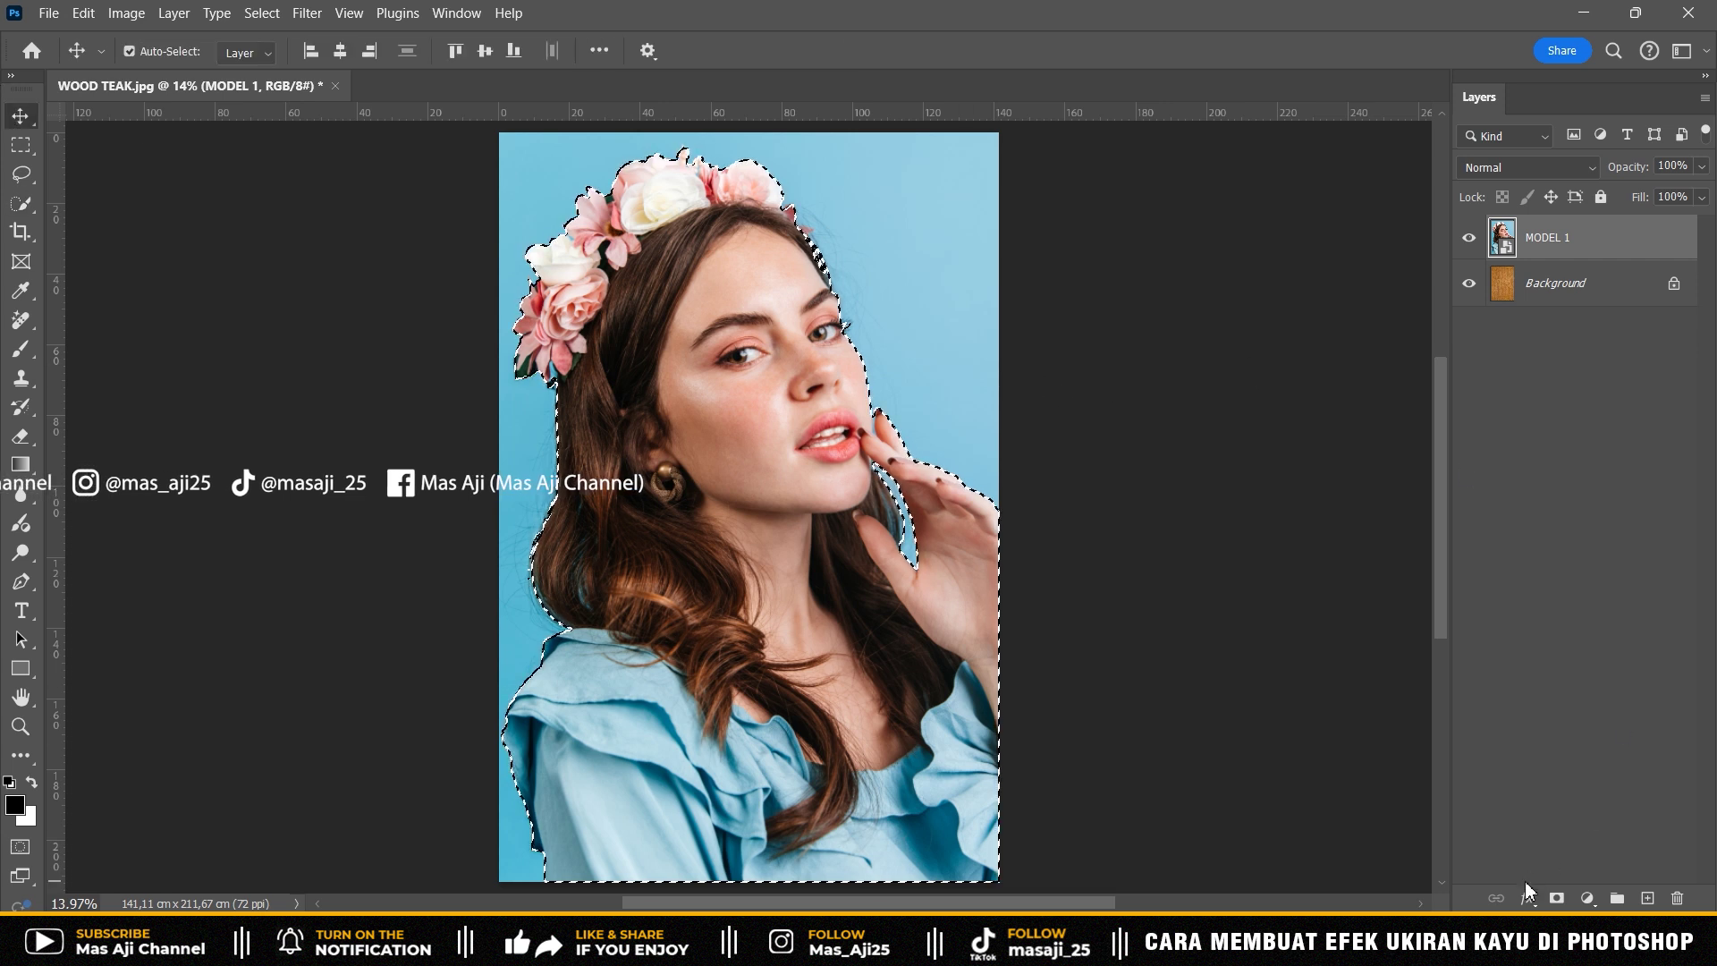
click(1557, 899)
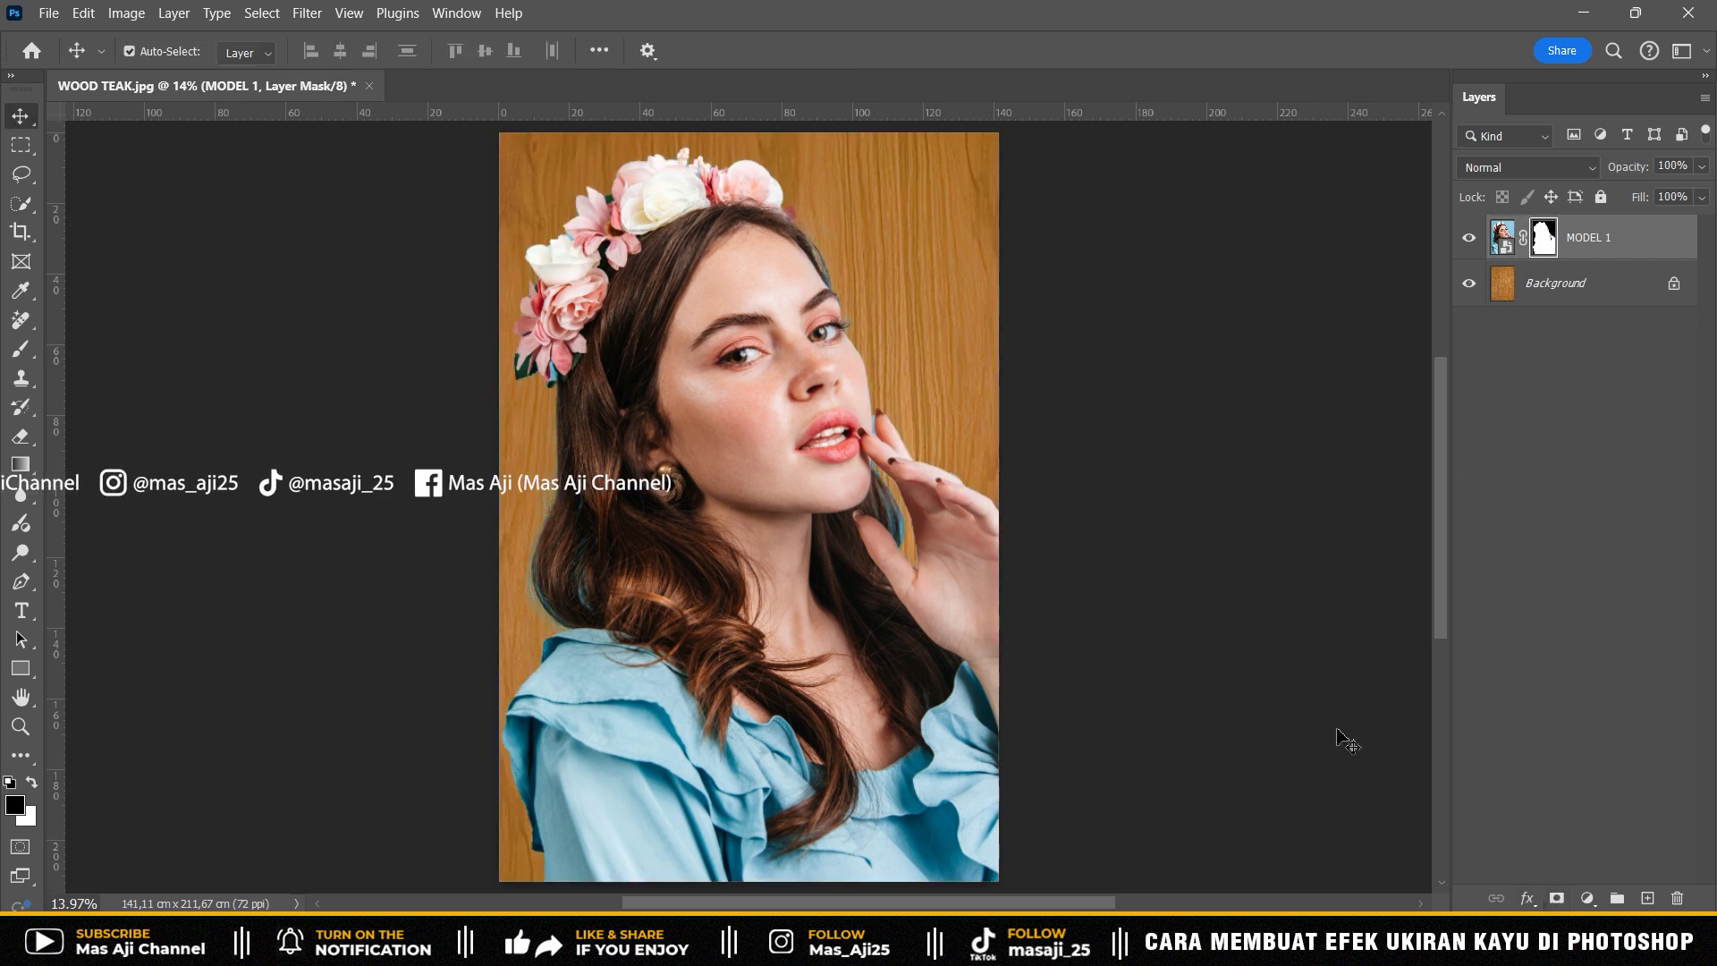
click(1566, 297)
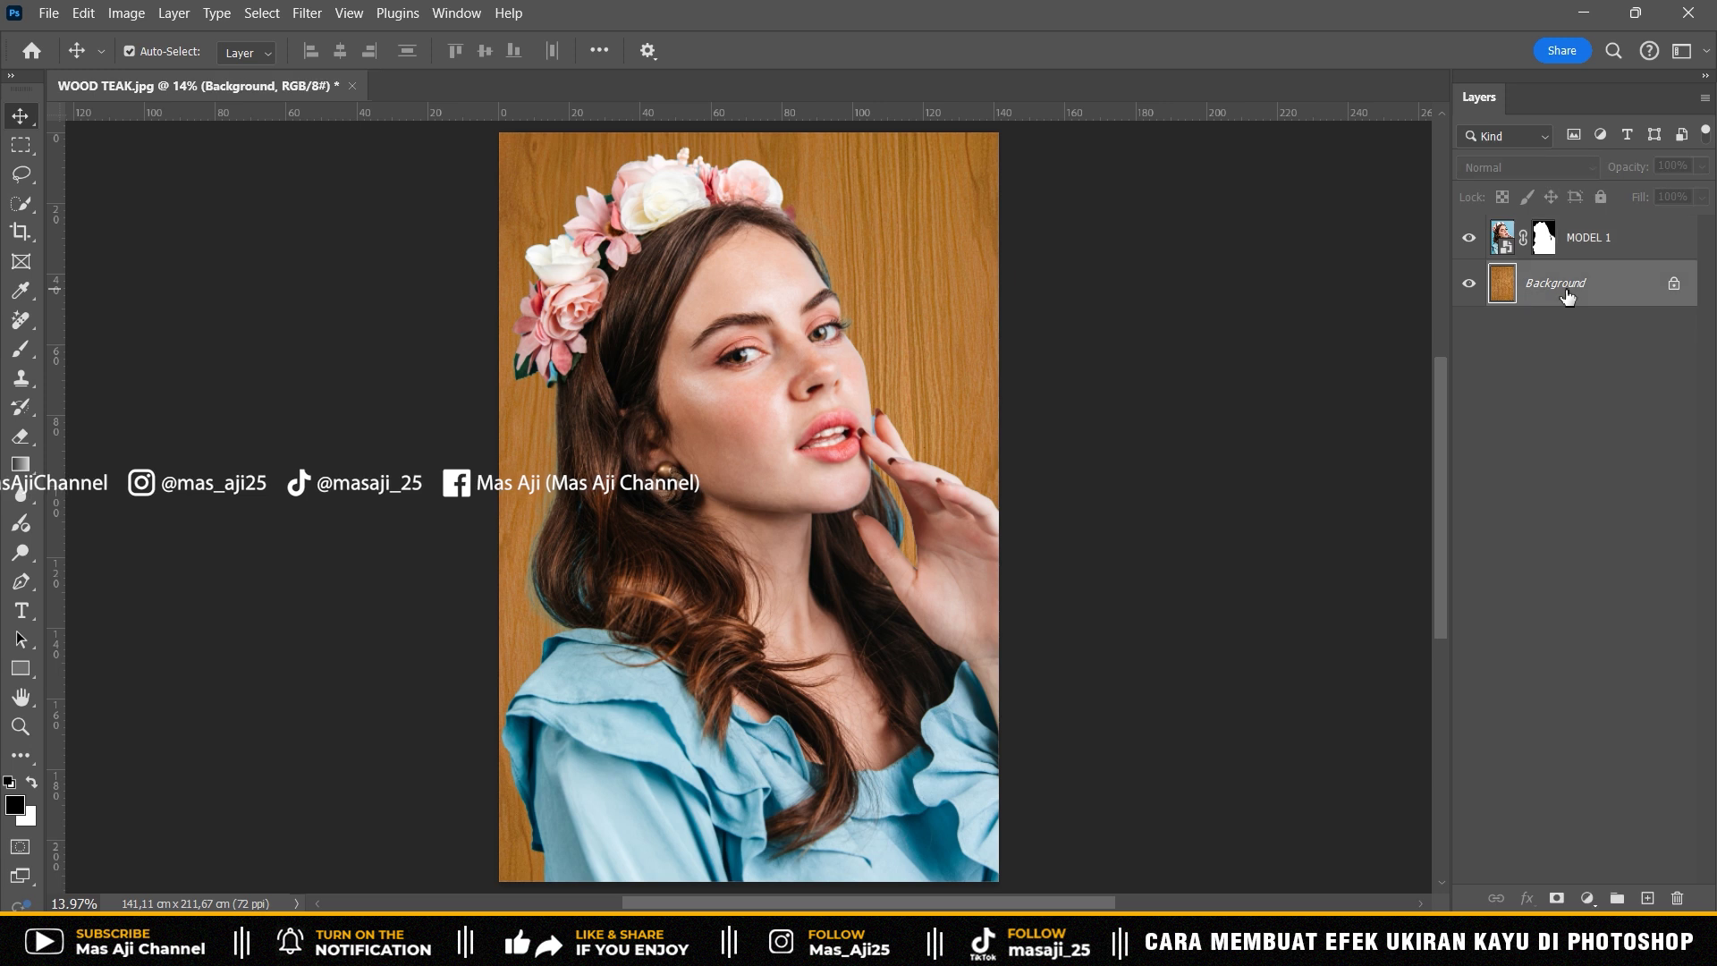
click(1590, 890)
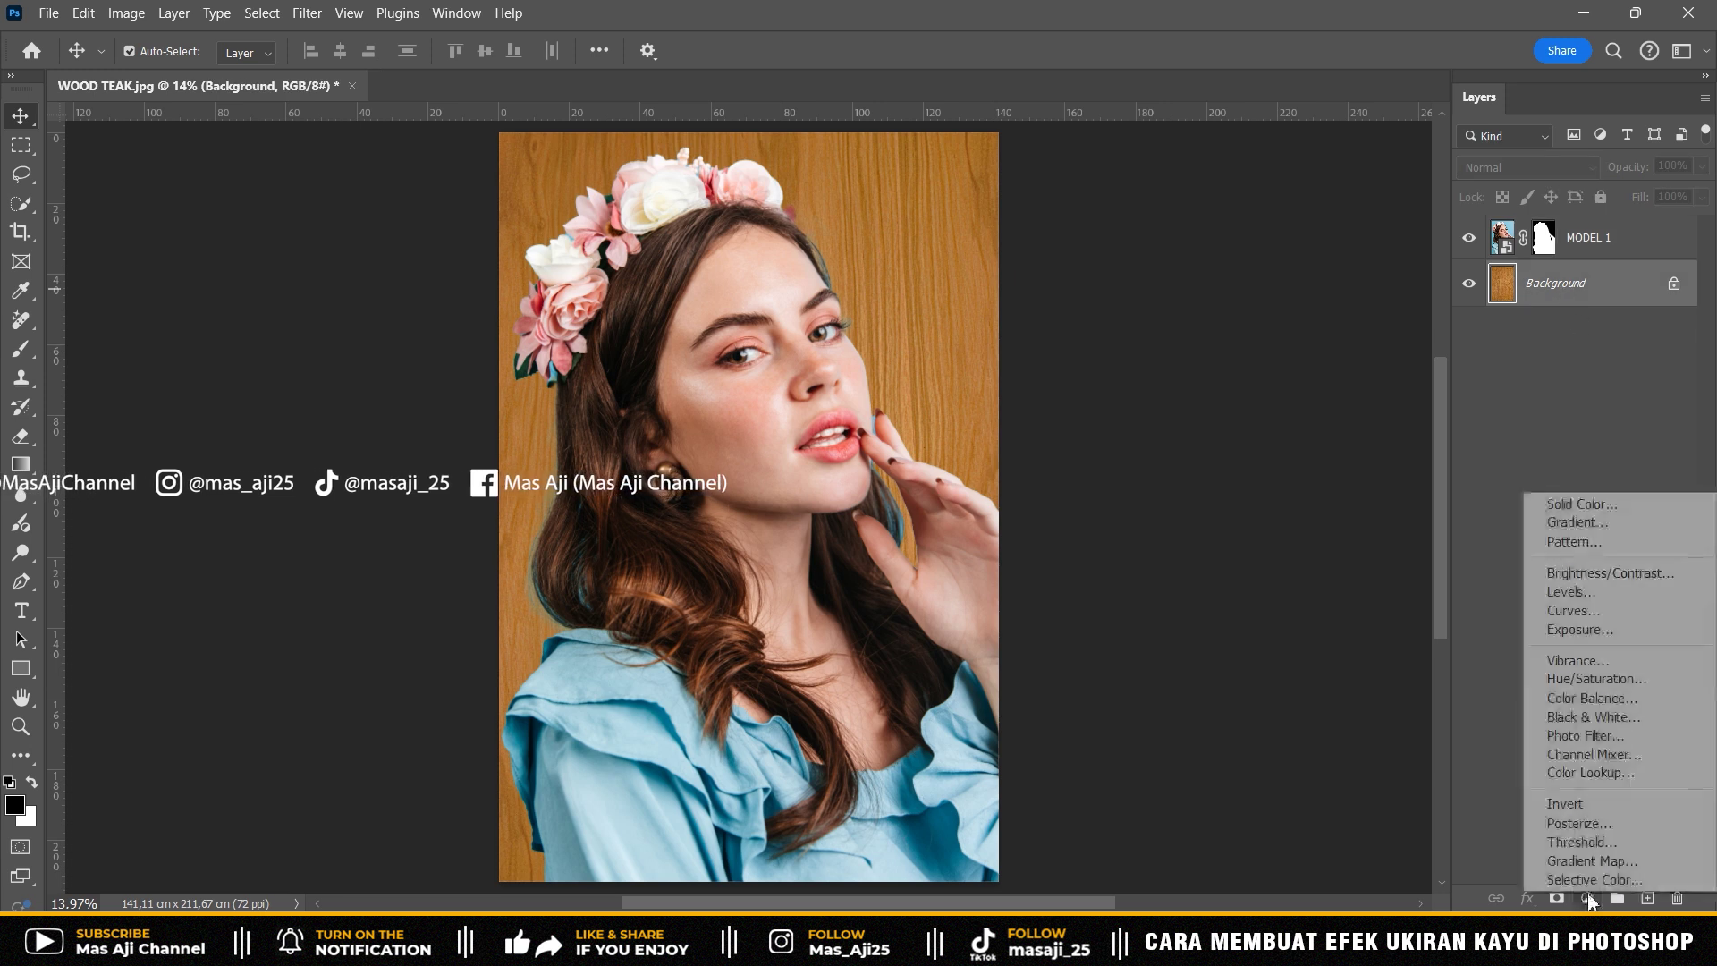
- Add a white (ffffff) Solid Color fill layer above the wood, then reselect MODEL 1
click(1630, 506)
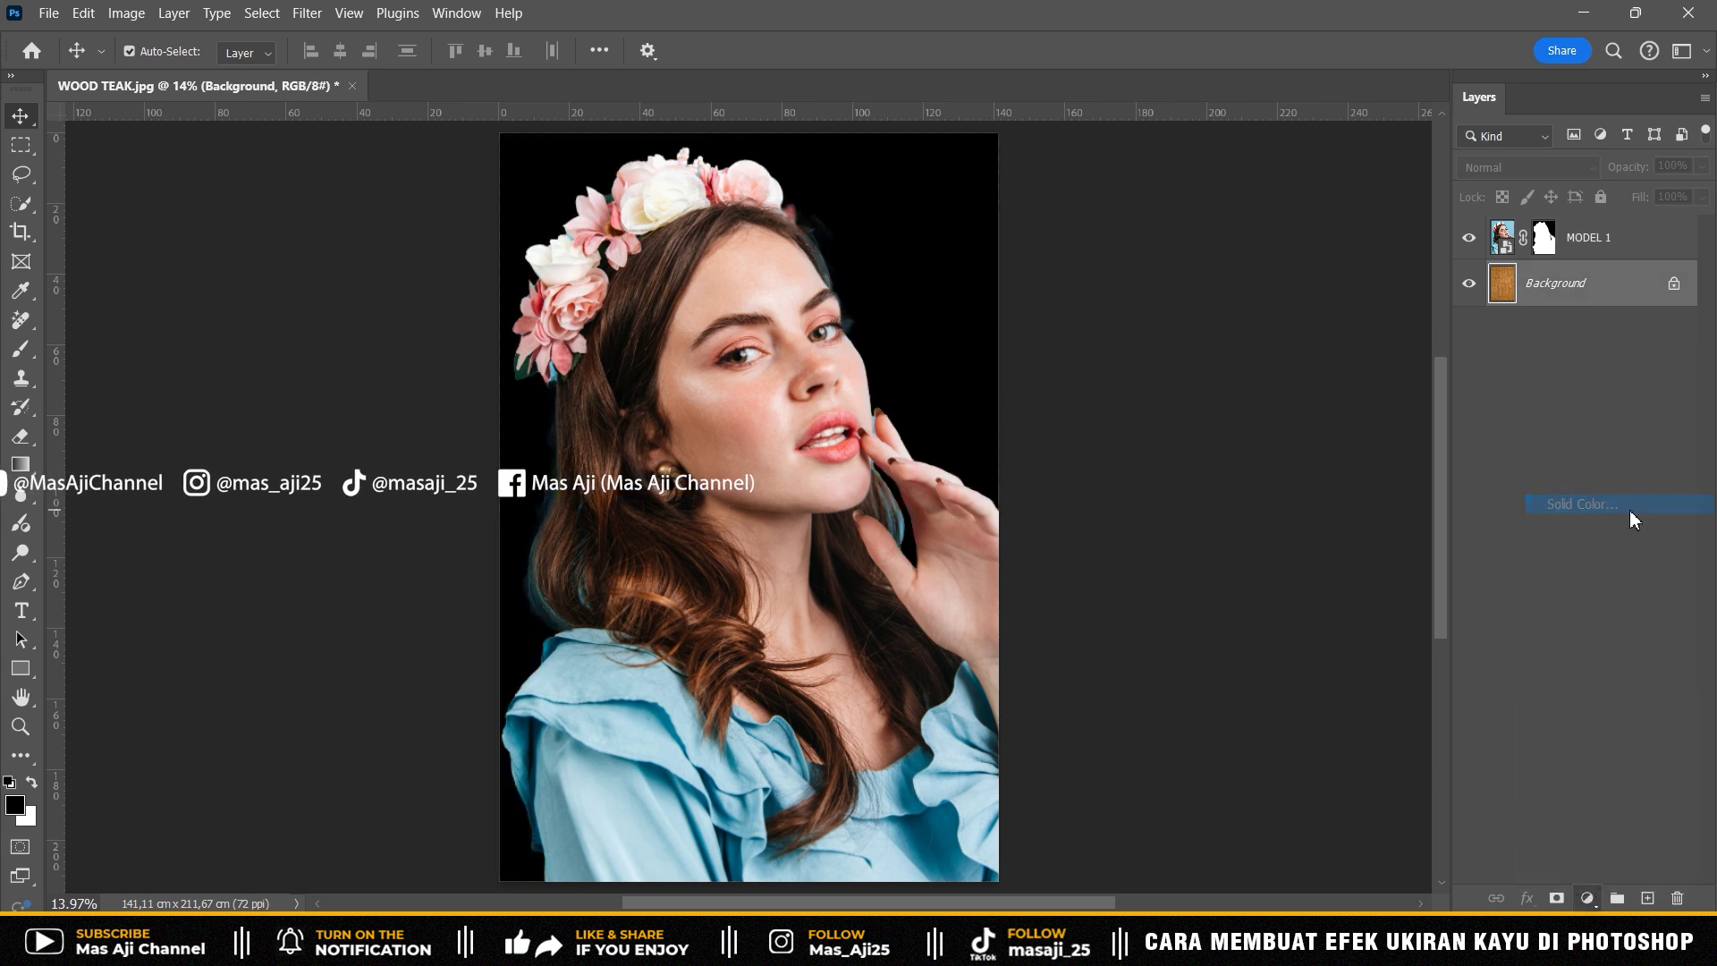
drag(1106, 469, 931, 338)
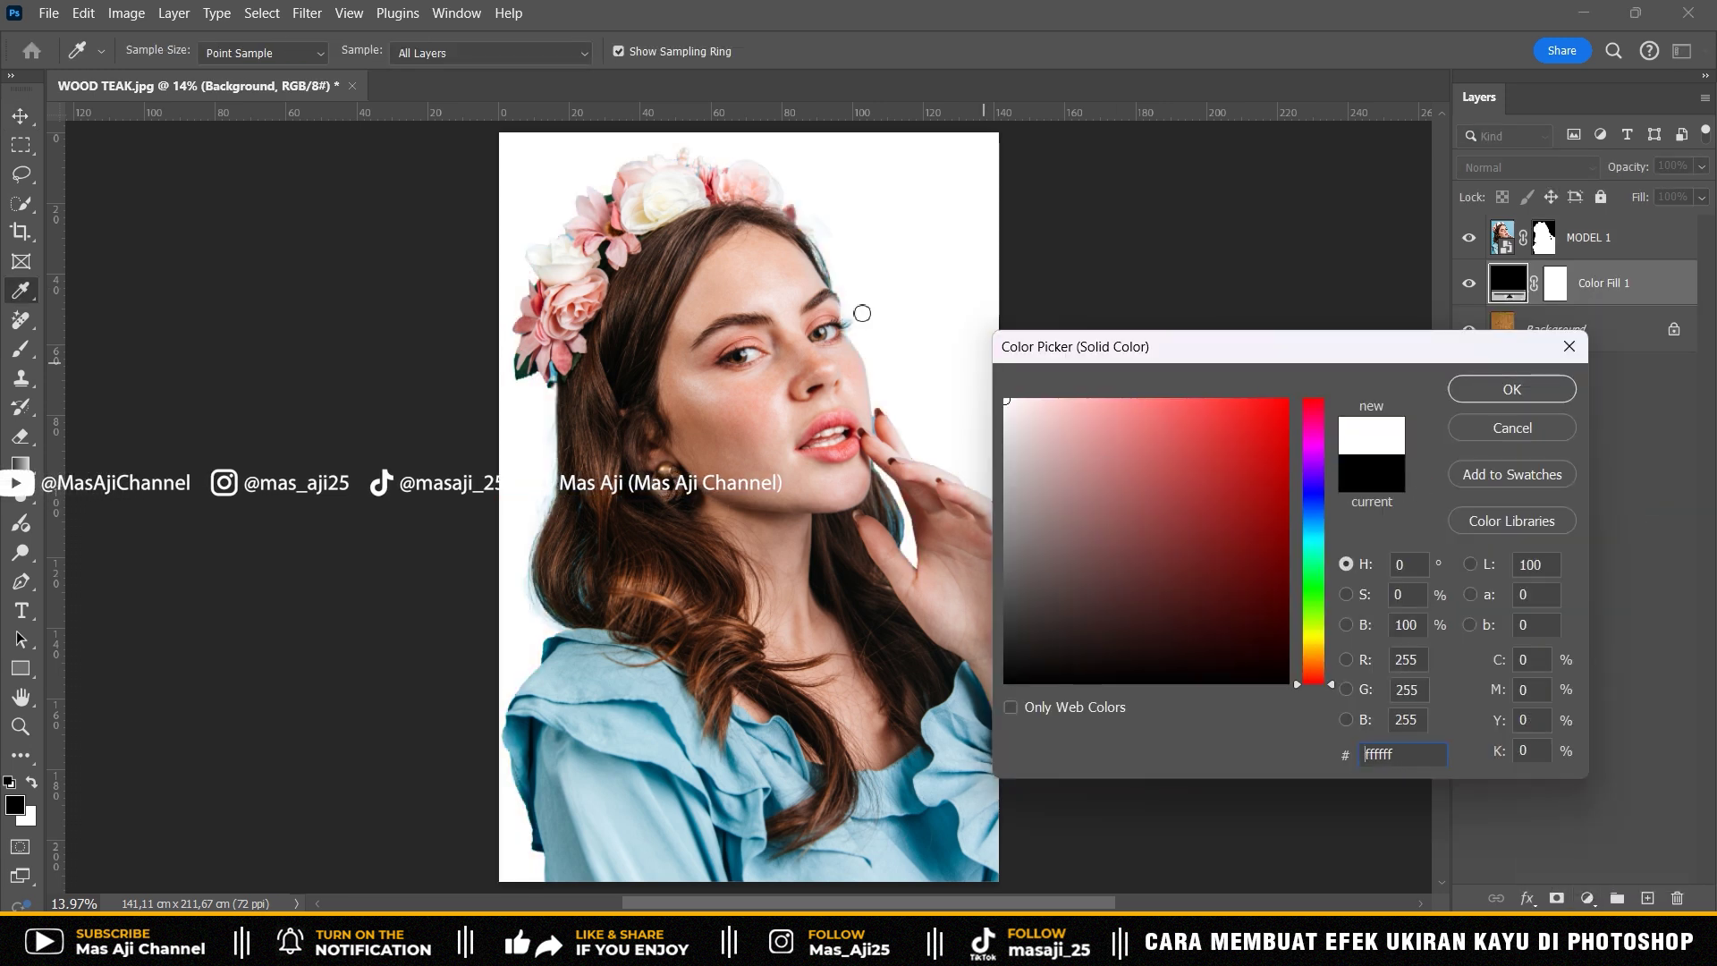
click(1512, 389)
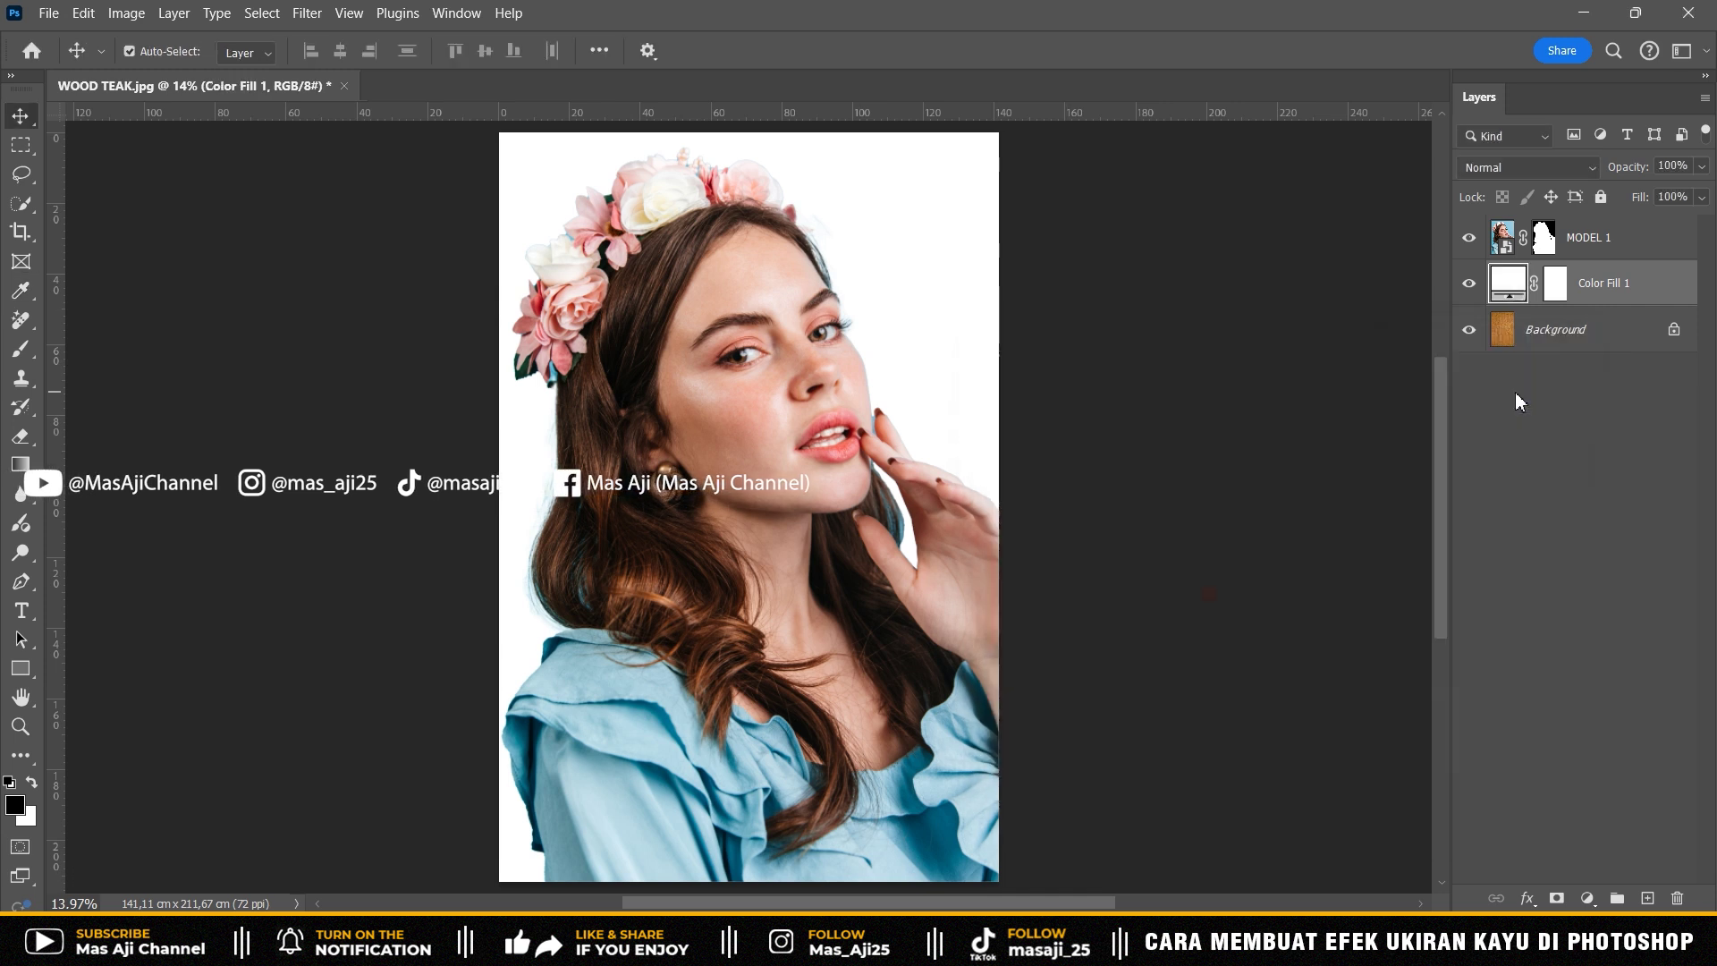
key(v)
click(1607, 253)
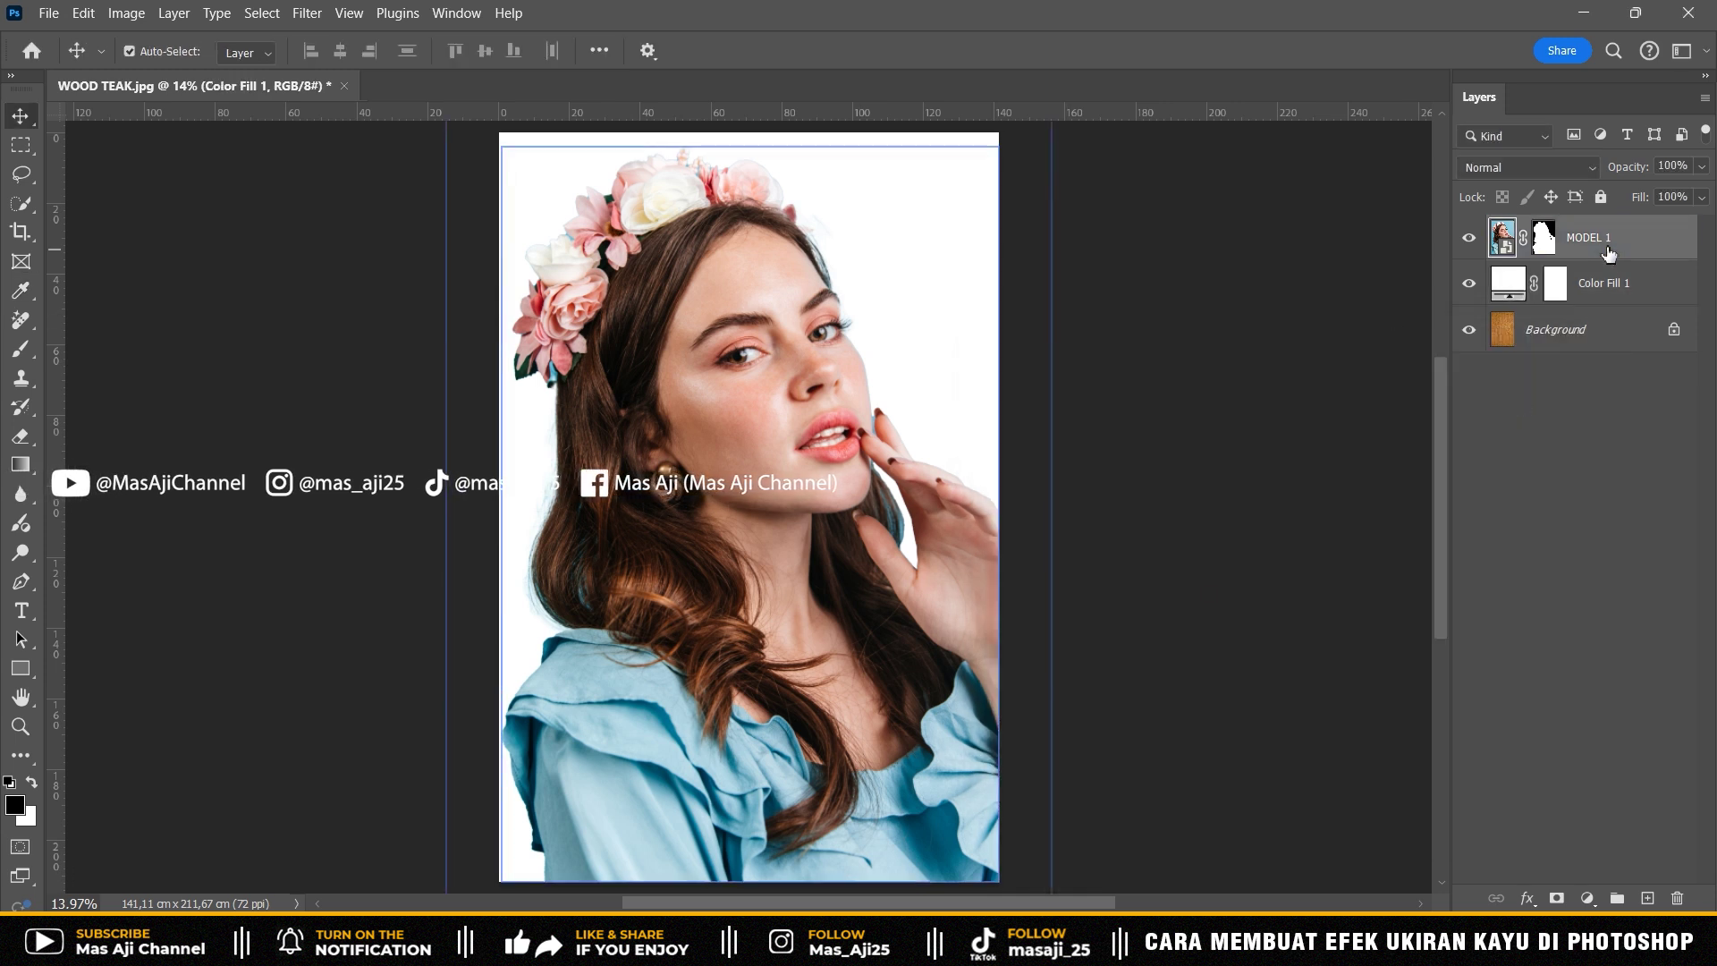
click(1586, 898)
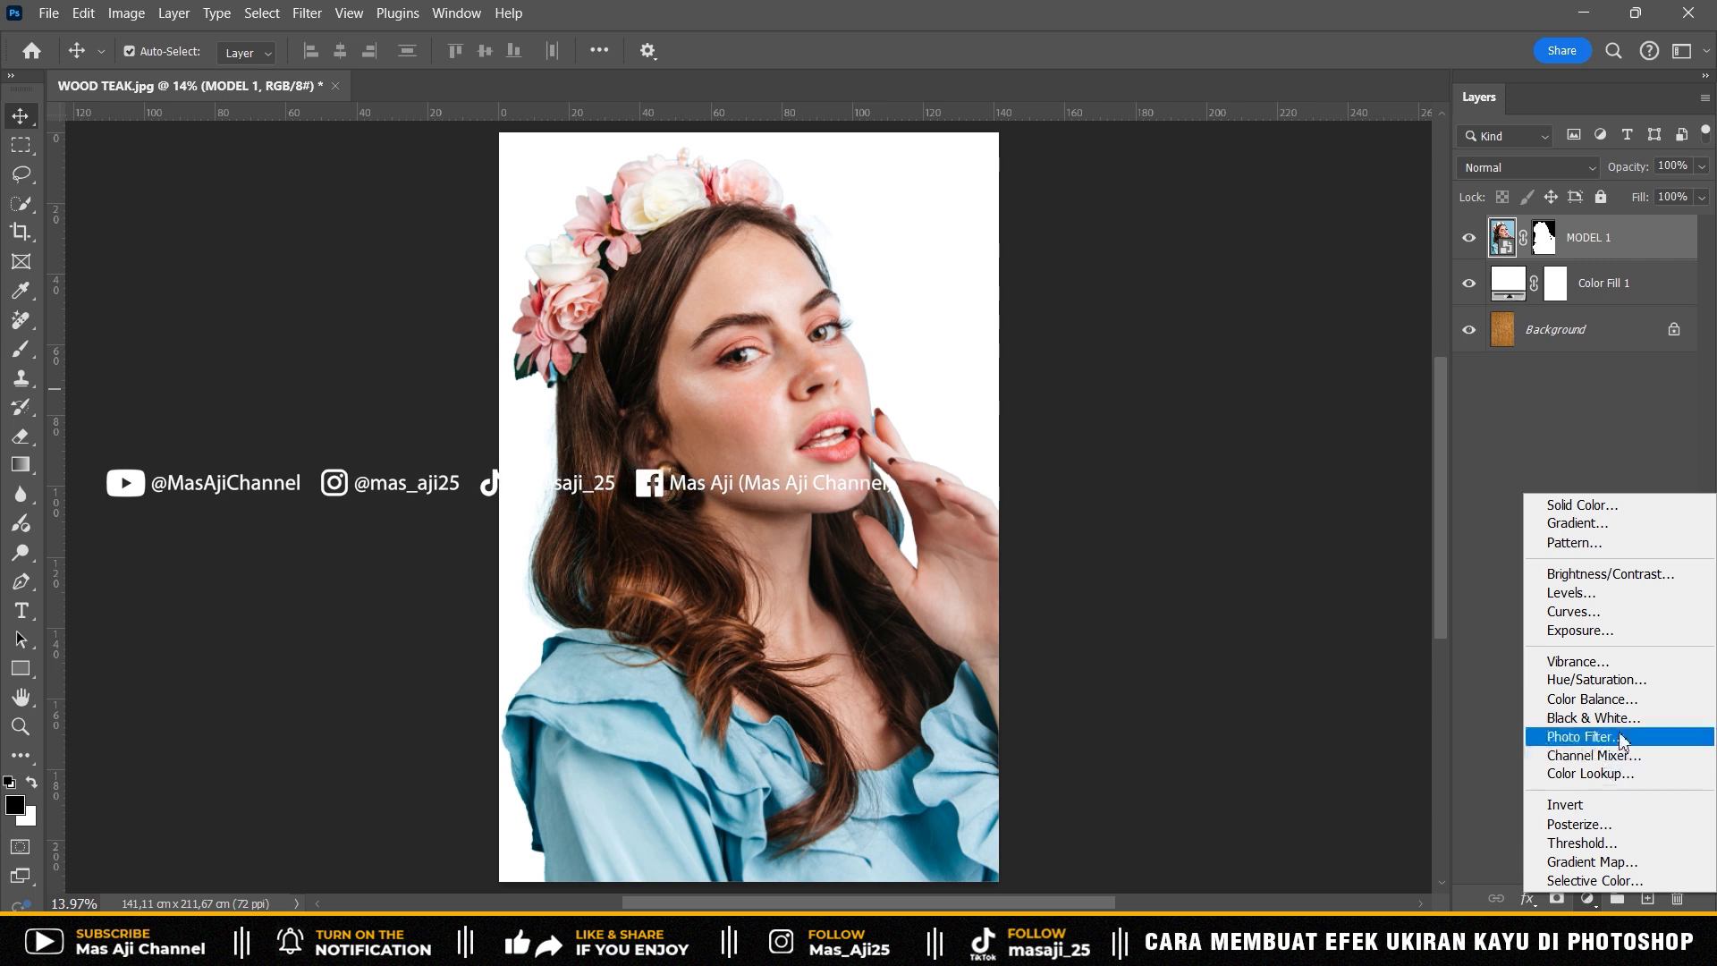
- Add a Black & White adjustment layer and select it together with MODEL 1 and Color Fill 1
click(1578, 718)
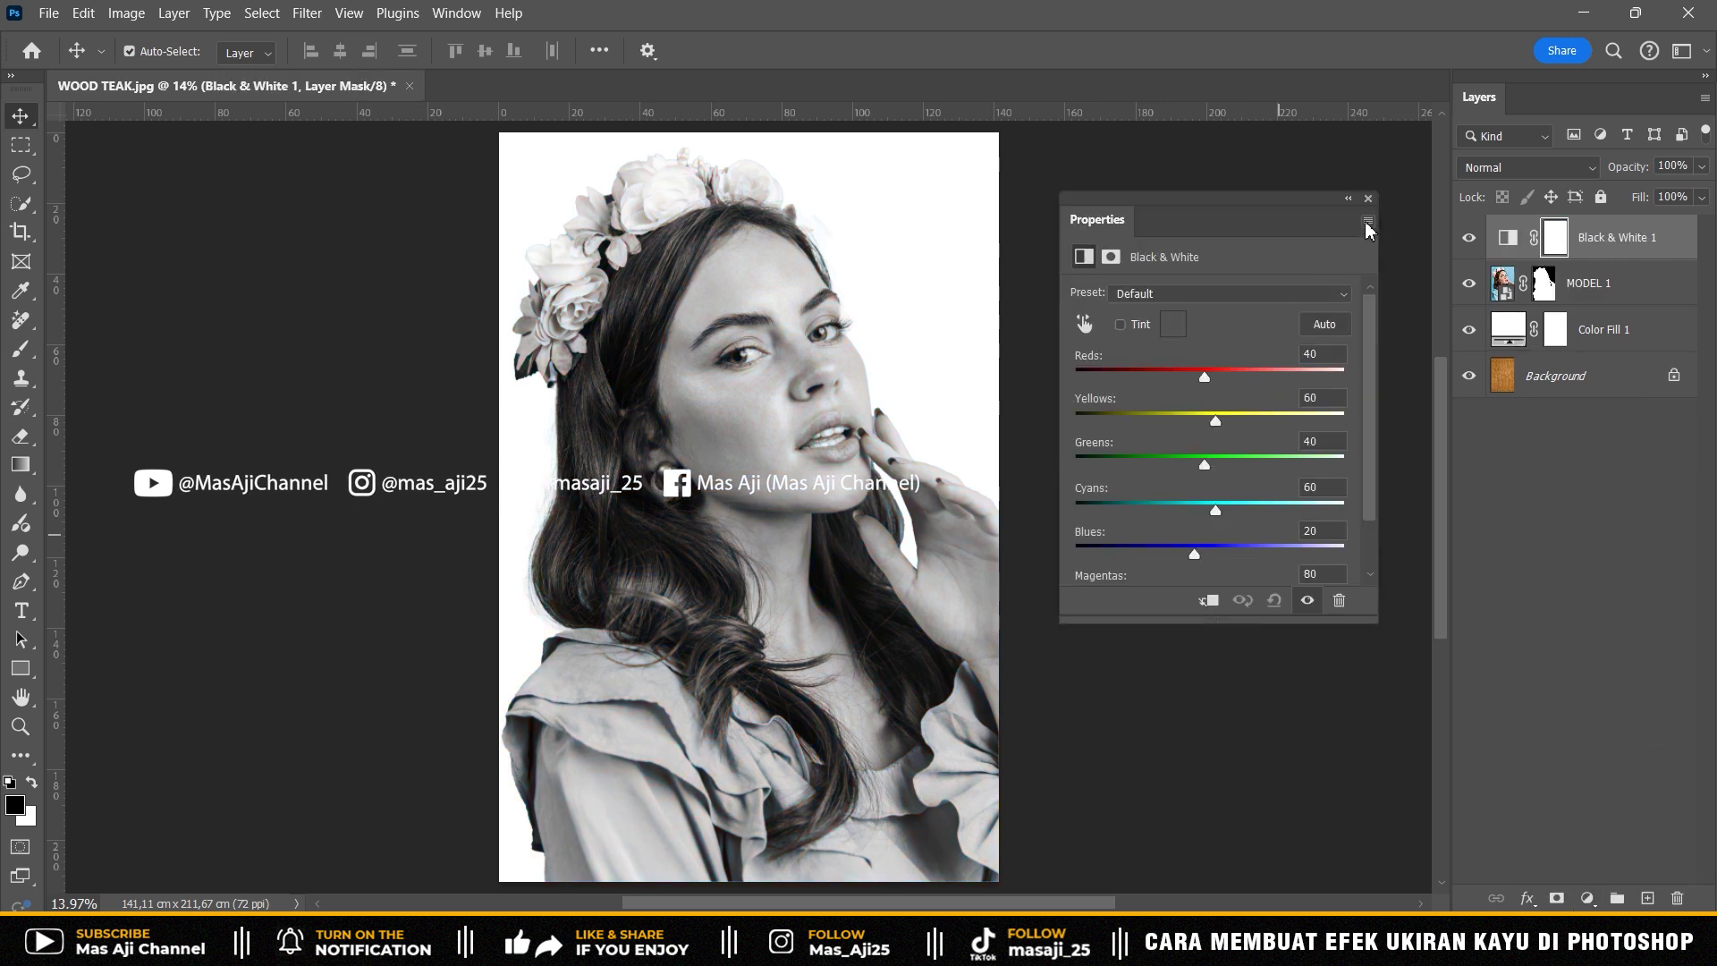
click(1370, 199)
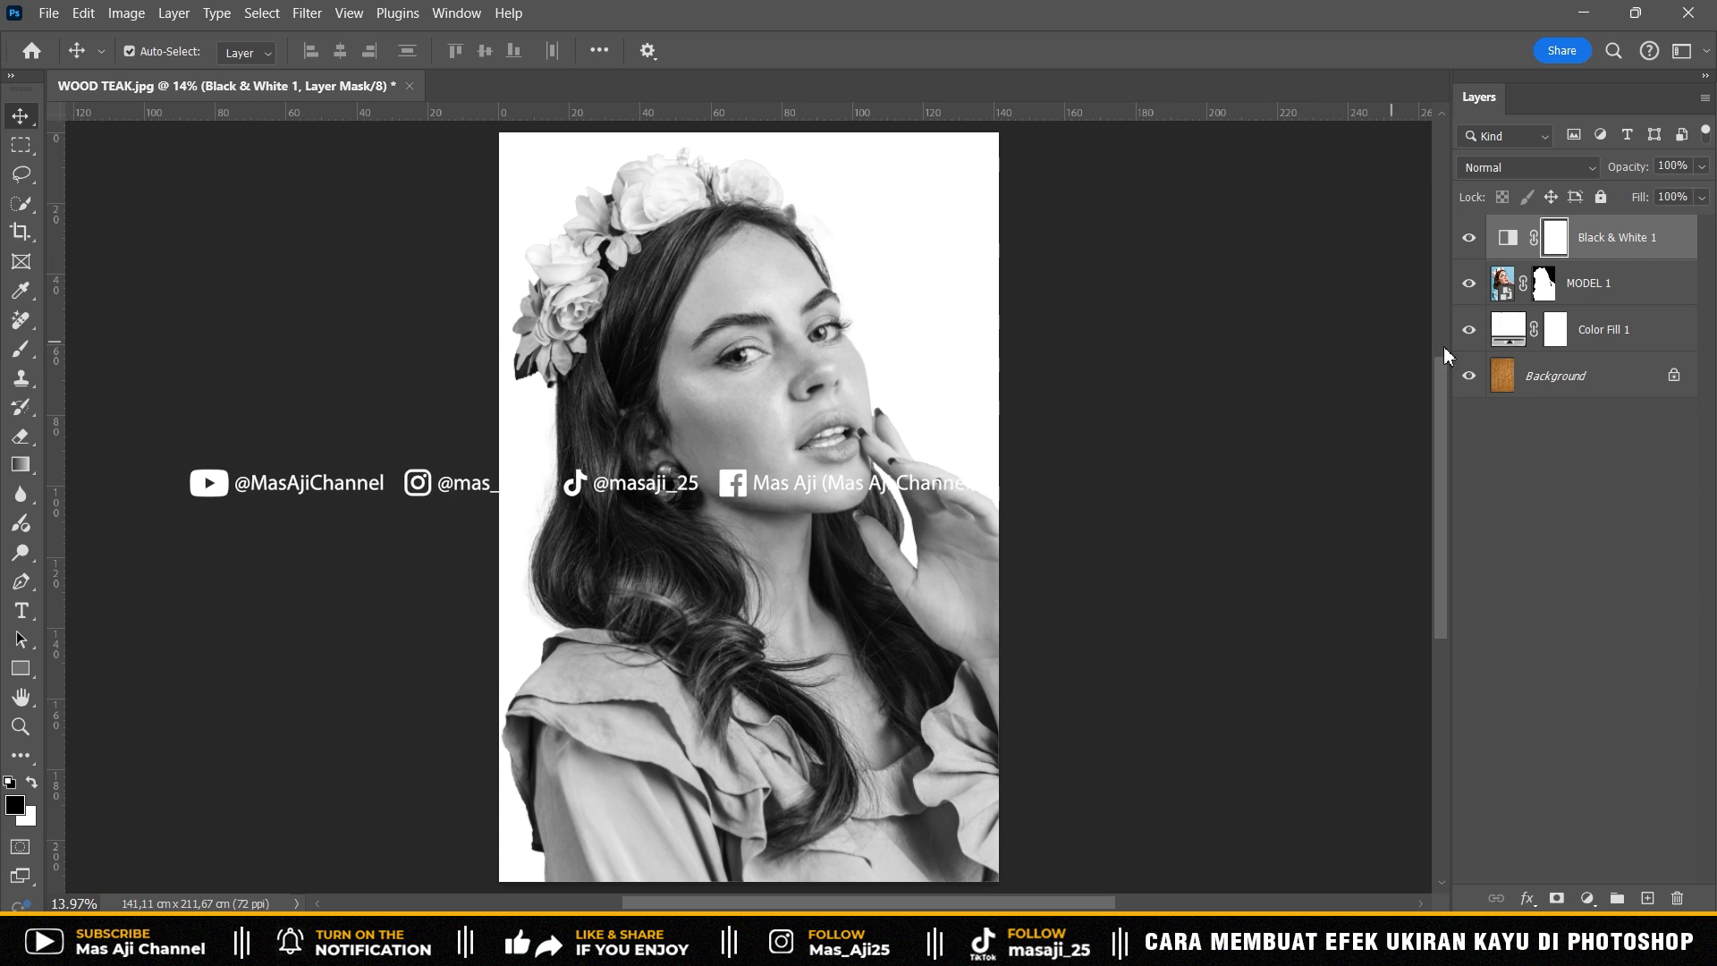
shift+click(1617, 286)
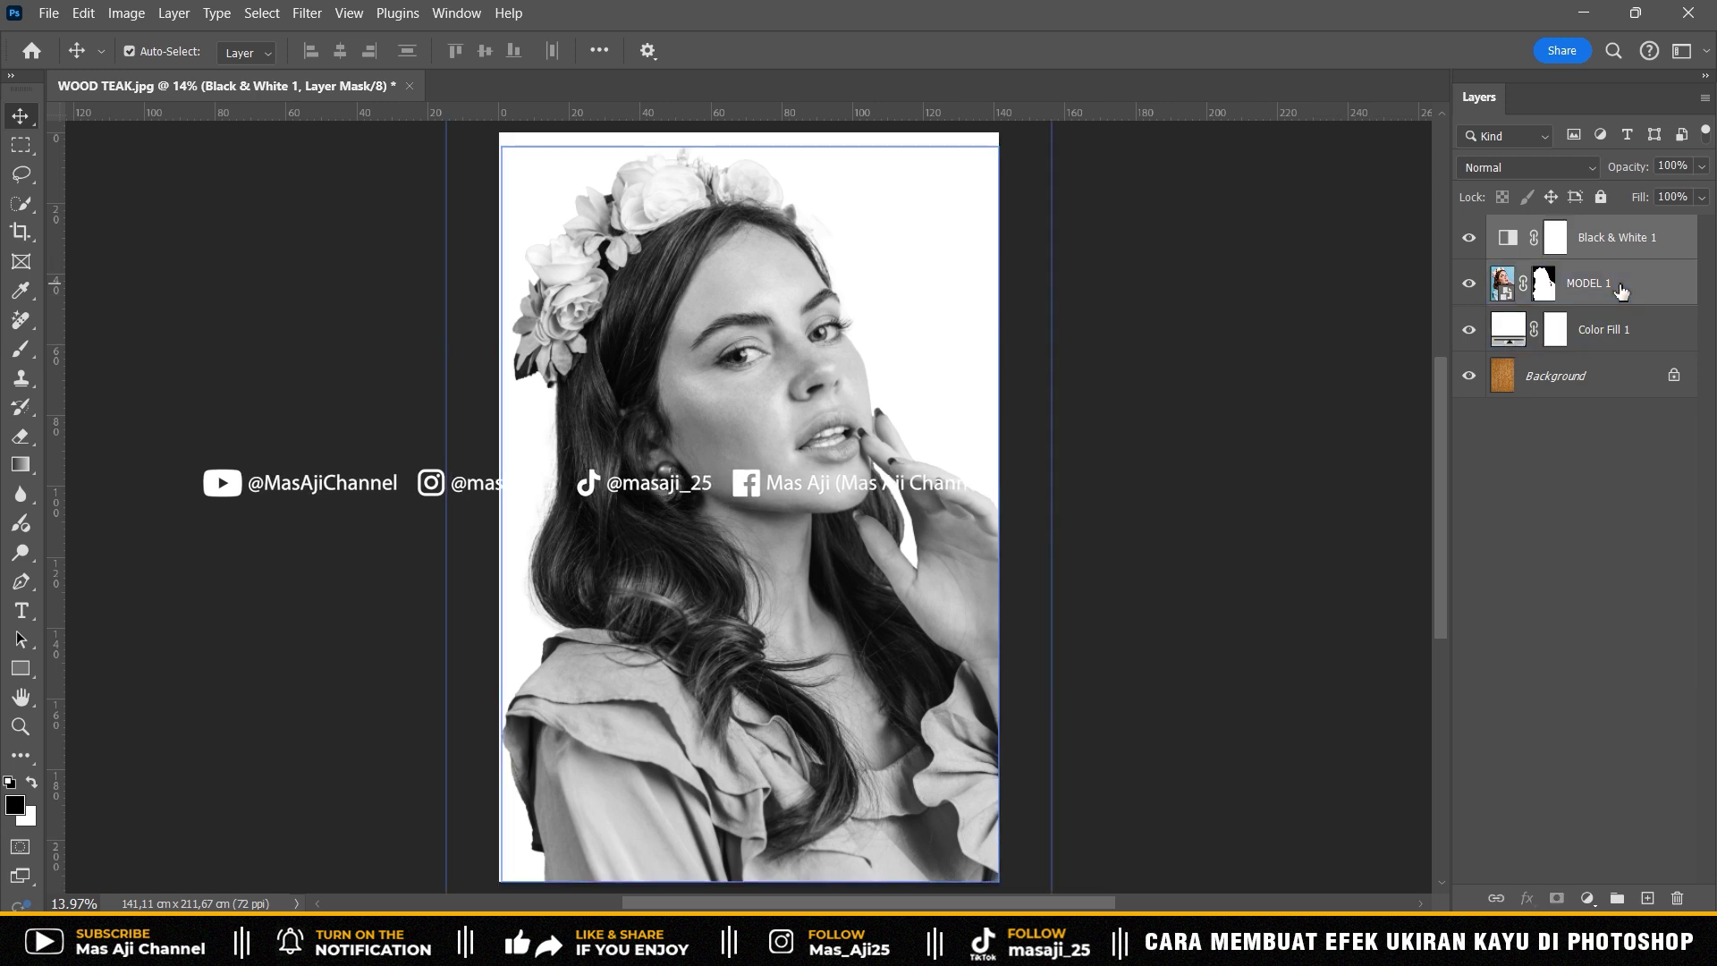
shift+click(1638, 339)
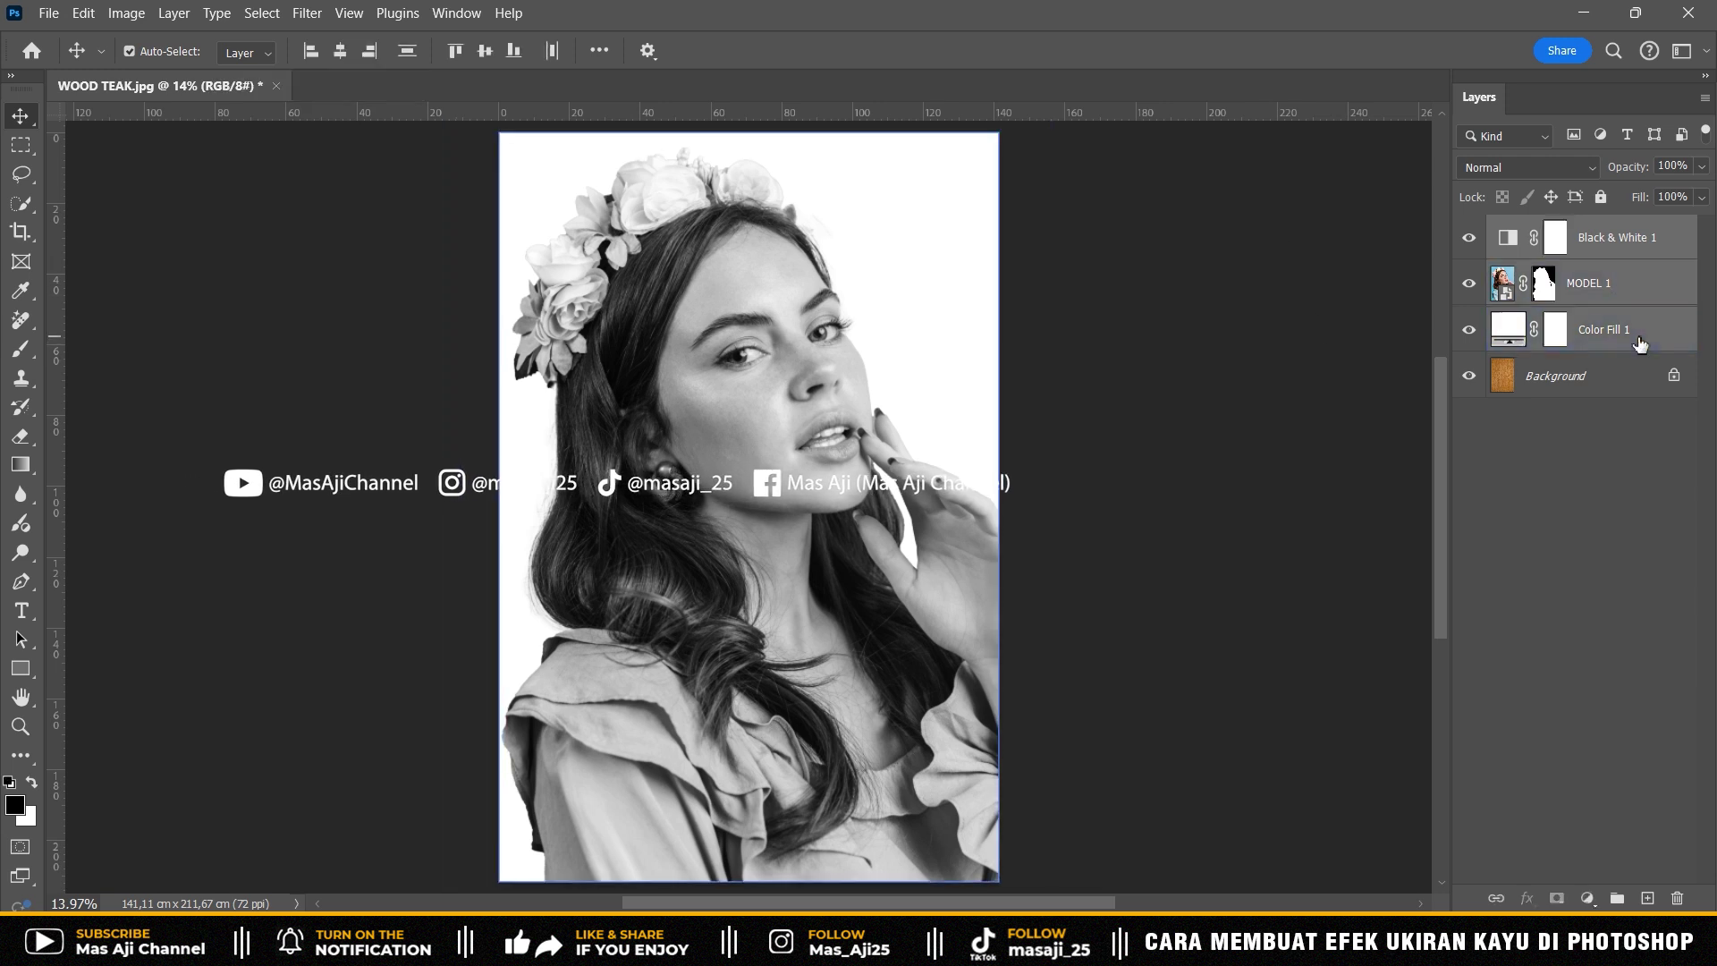
- Convert the three selected portrait layers into one smart object renamed MODEL
right_click(1612, 241)
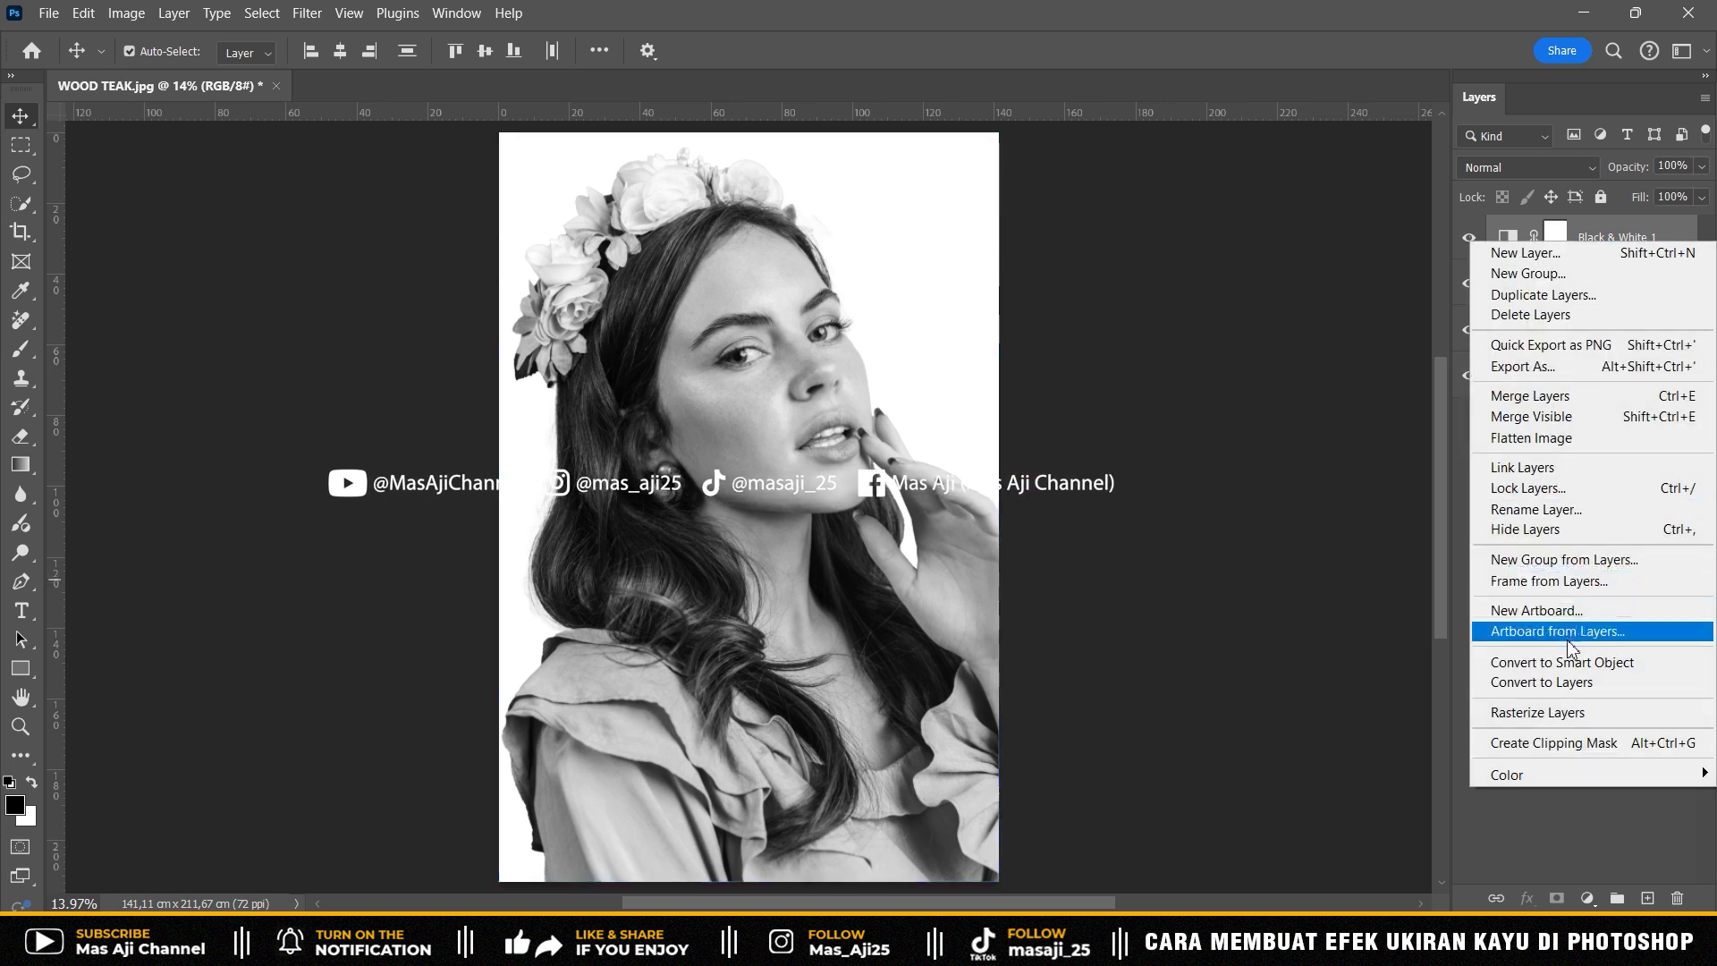
click(1614, 662)
text(MODEL)
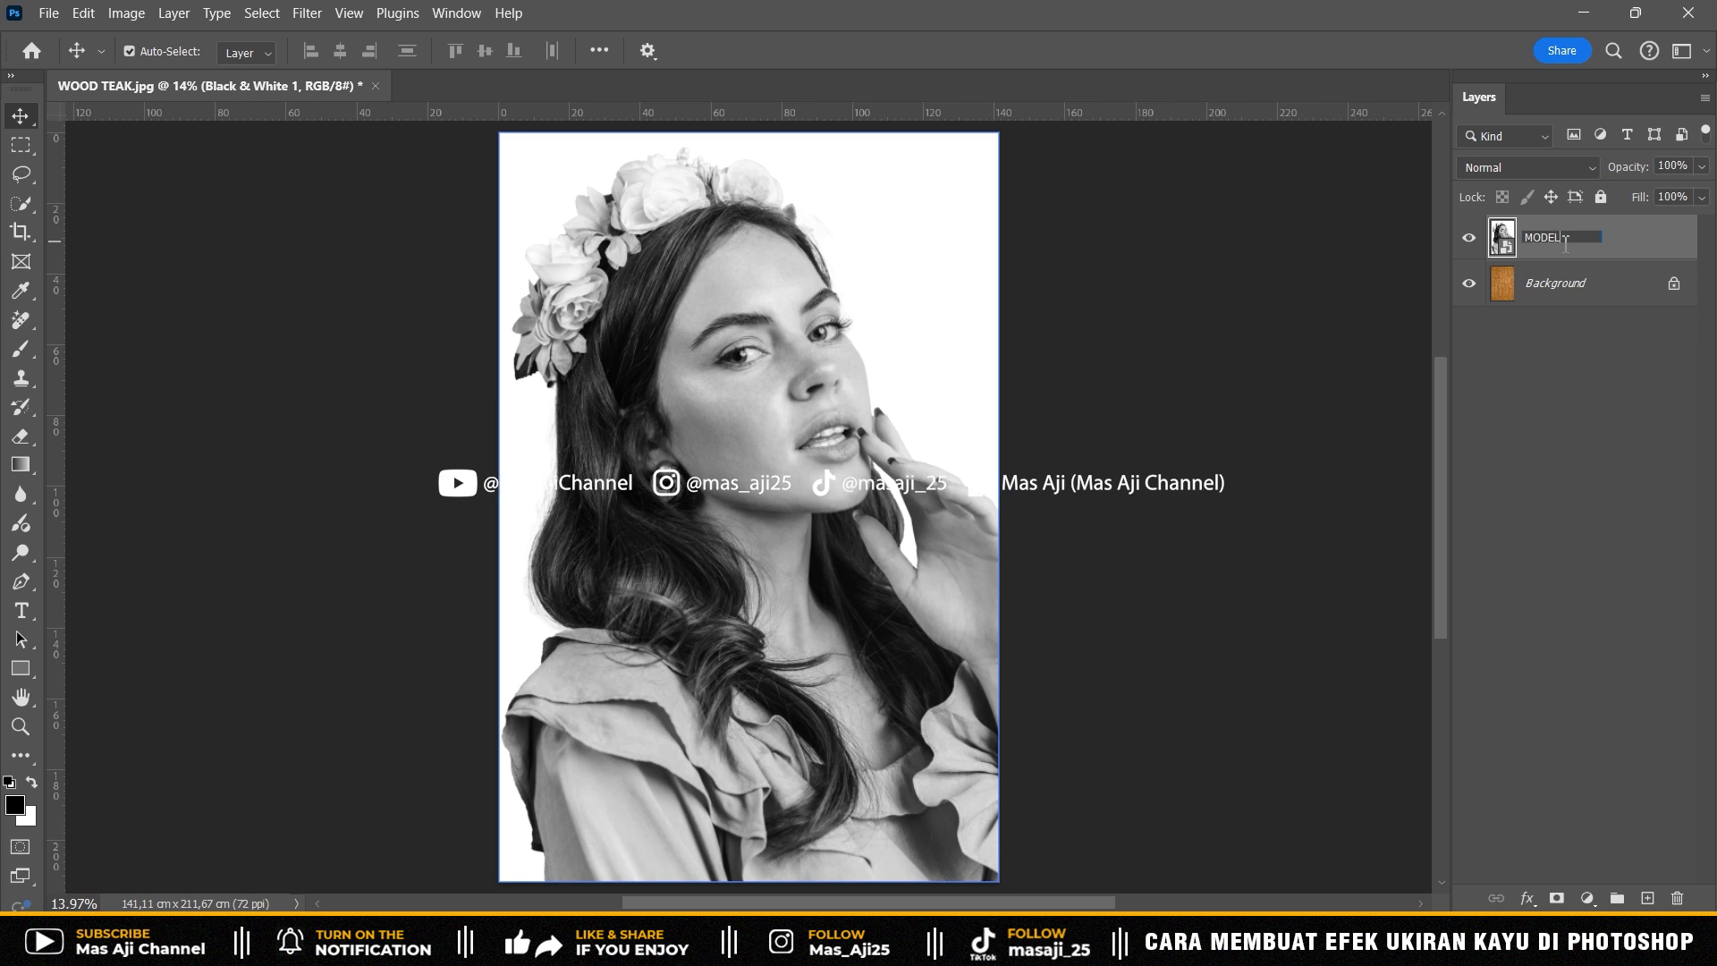
key(Return)
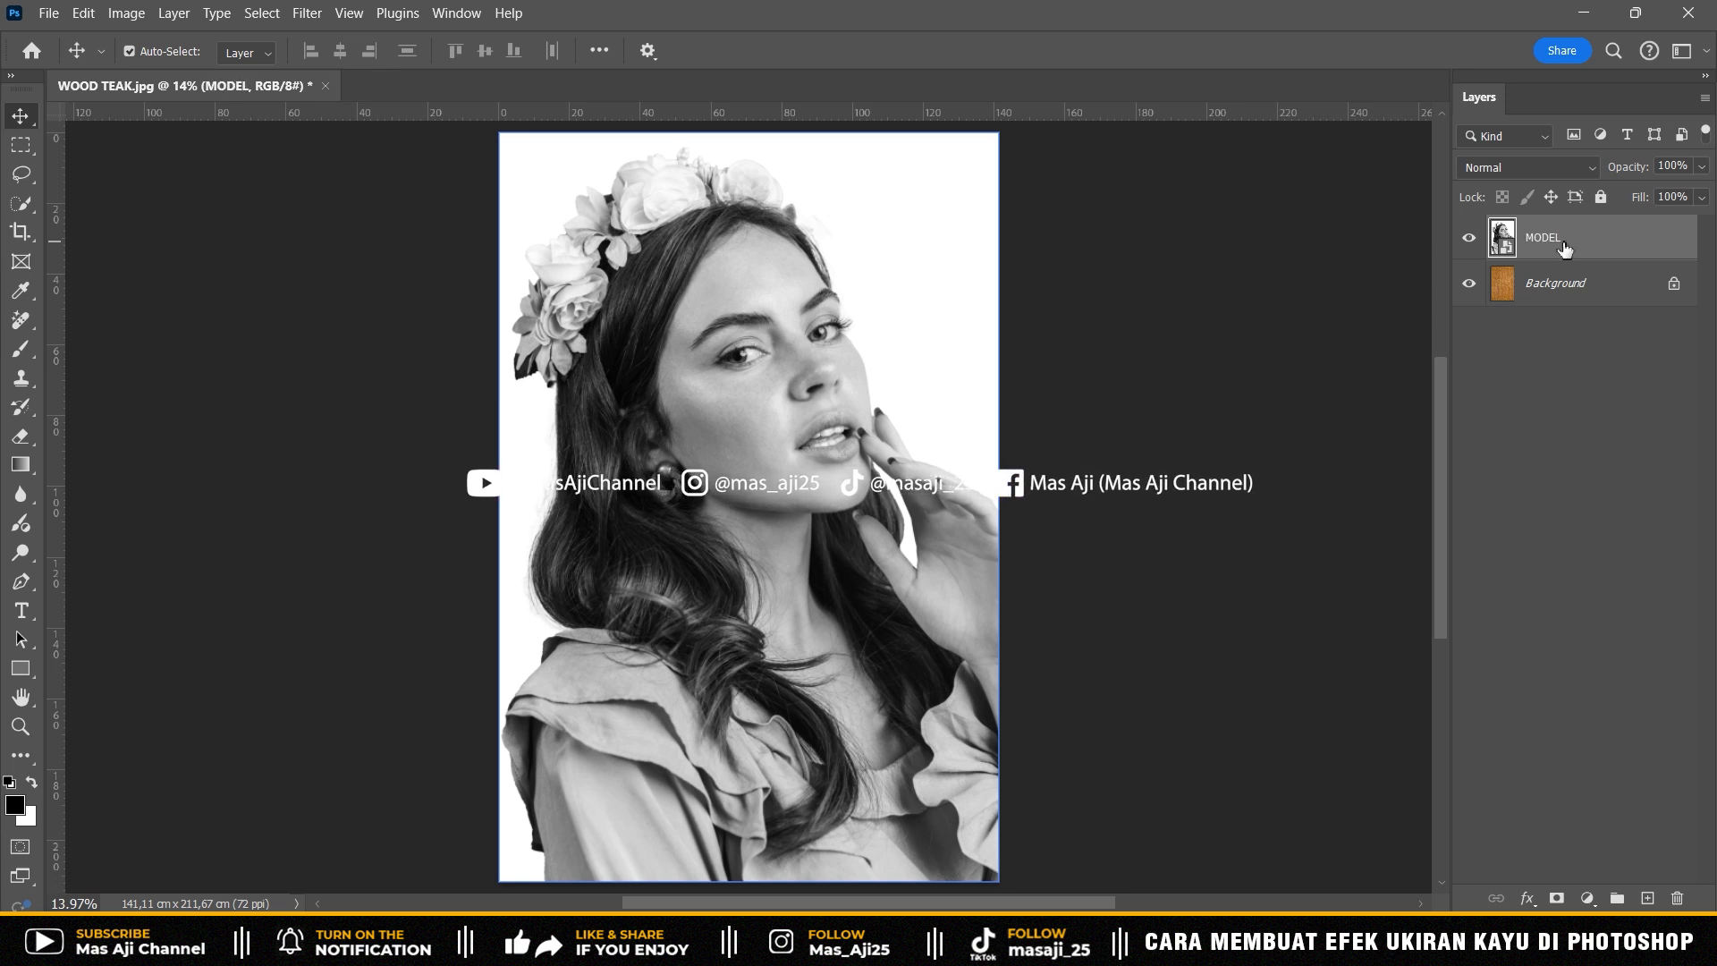
click(309, 14)
mouse_move(403, 470)
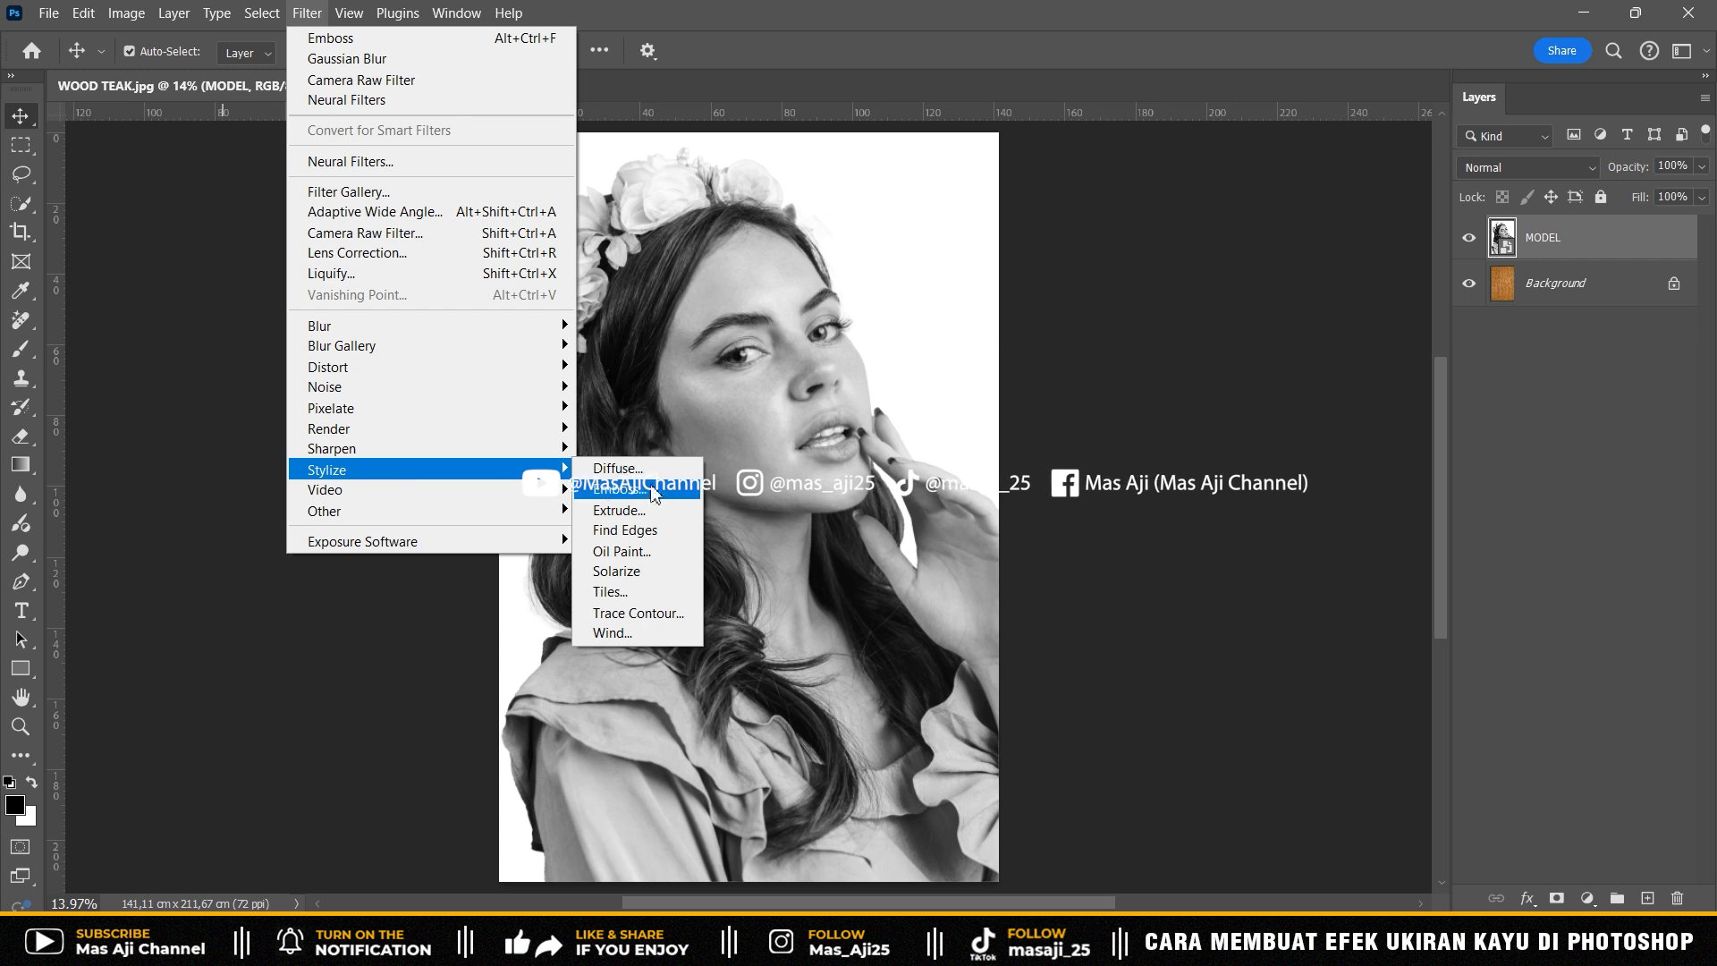
- Apply Stylize > Emboss to MODEL with Height 13 pixels and Amount 500%
click(654, 492)
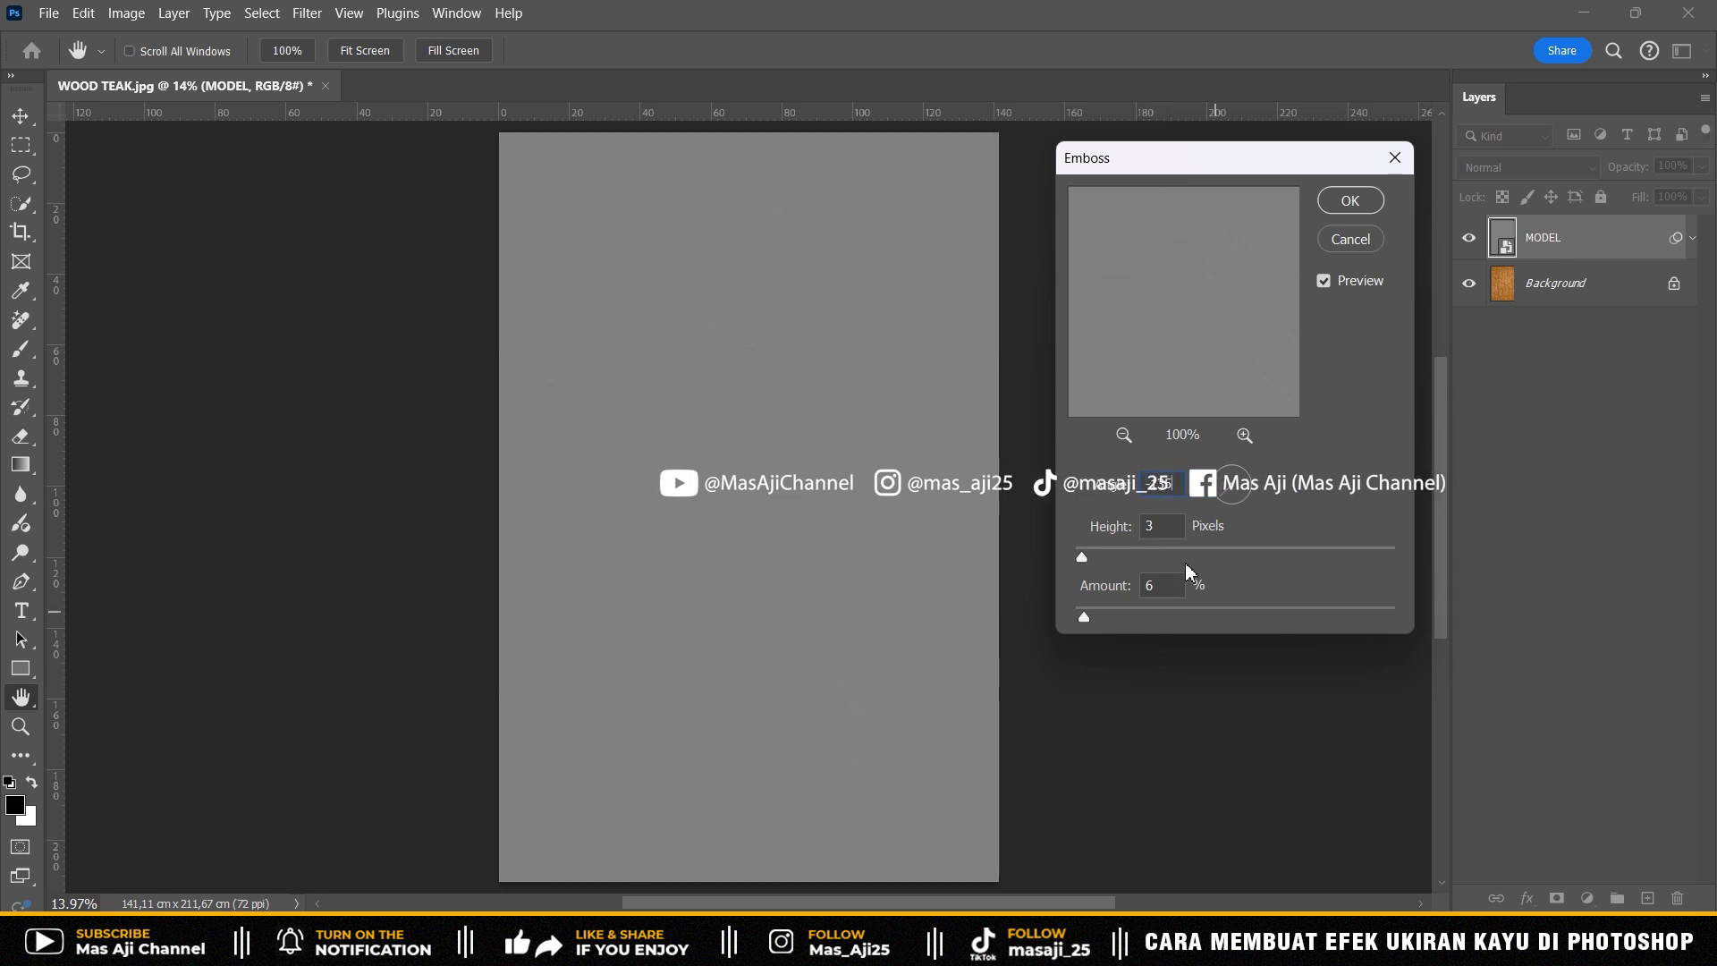
double_click(1162, 527)
key(BackSpace)
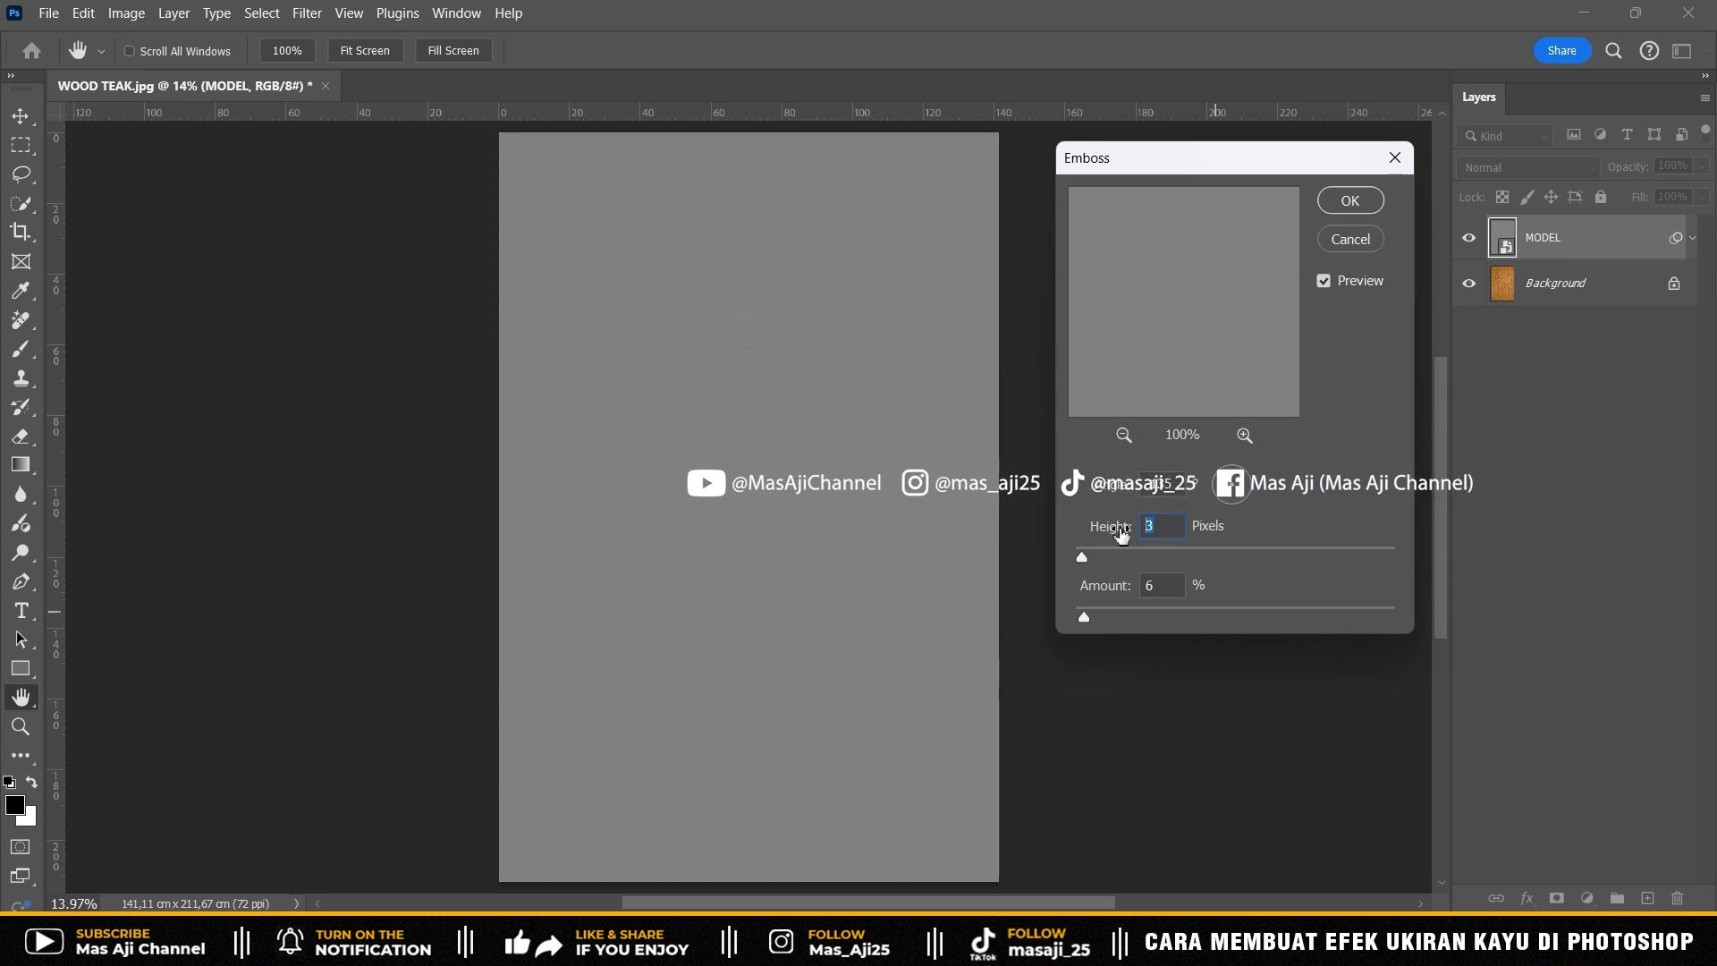
text(13)
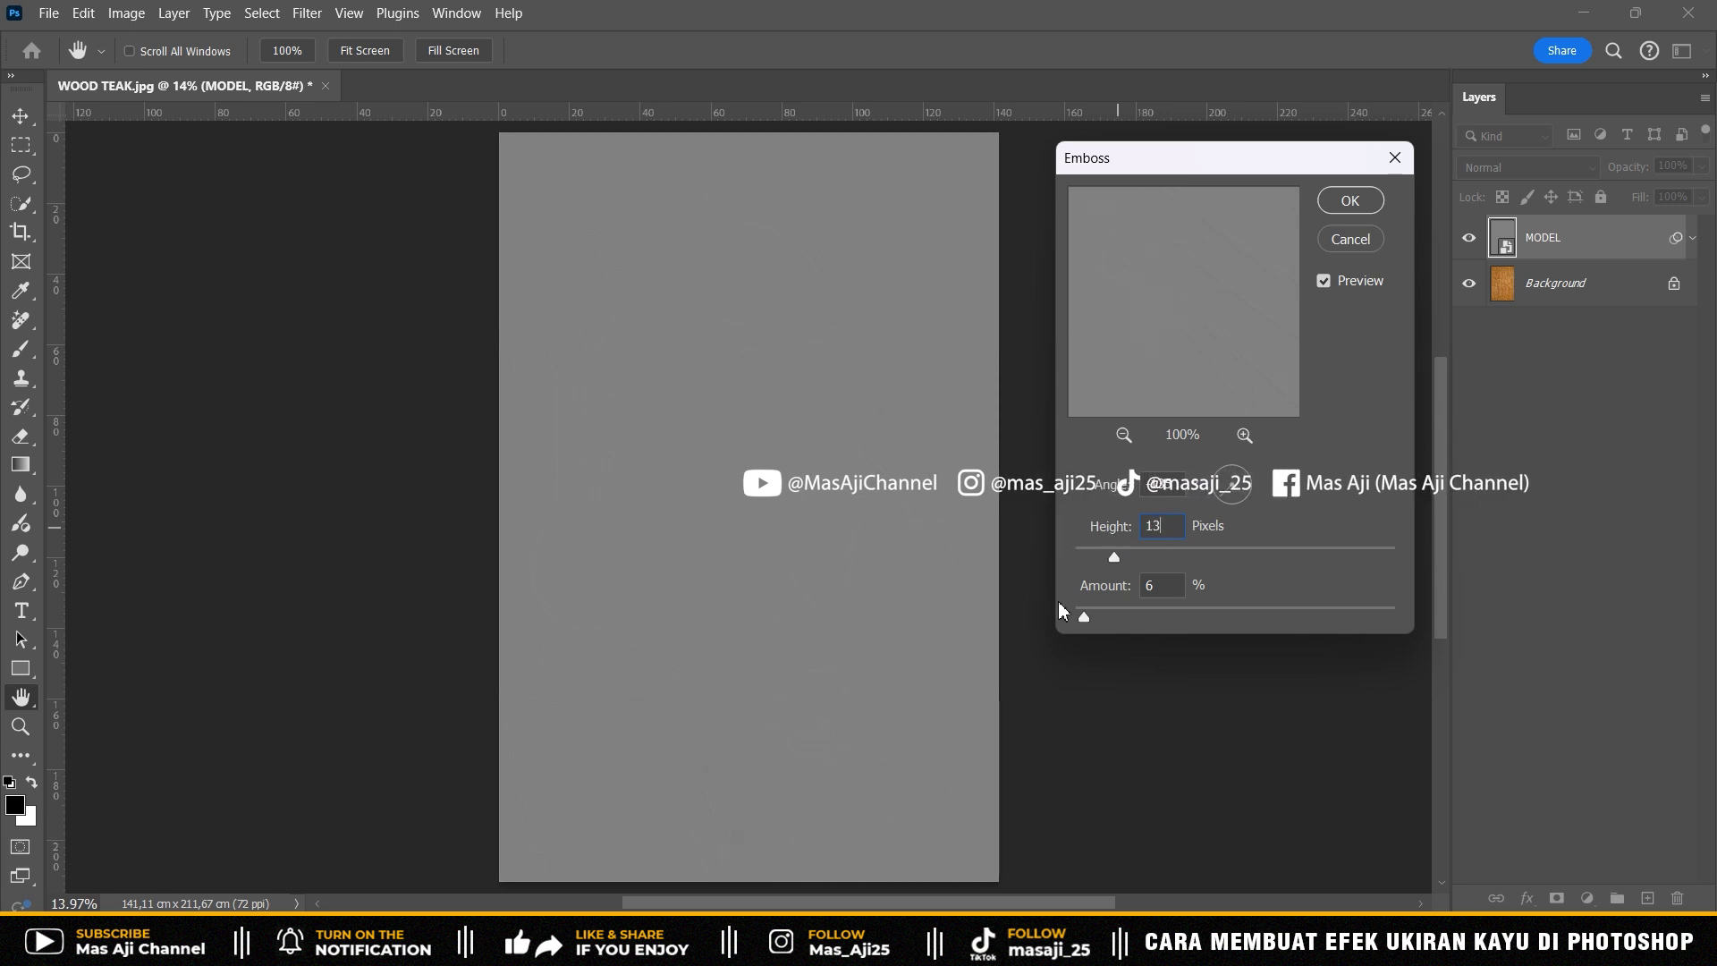
mouse_move(1084, 617)
mouse_down()
mouse_move(1401, 646)
mouse_move(1420, 624)
mouse_up()
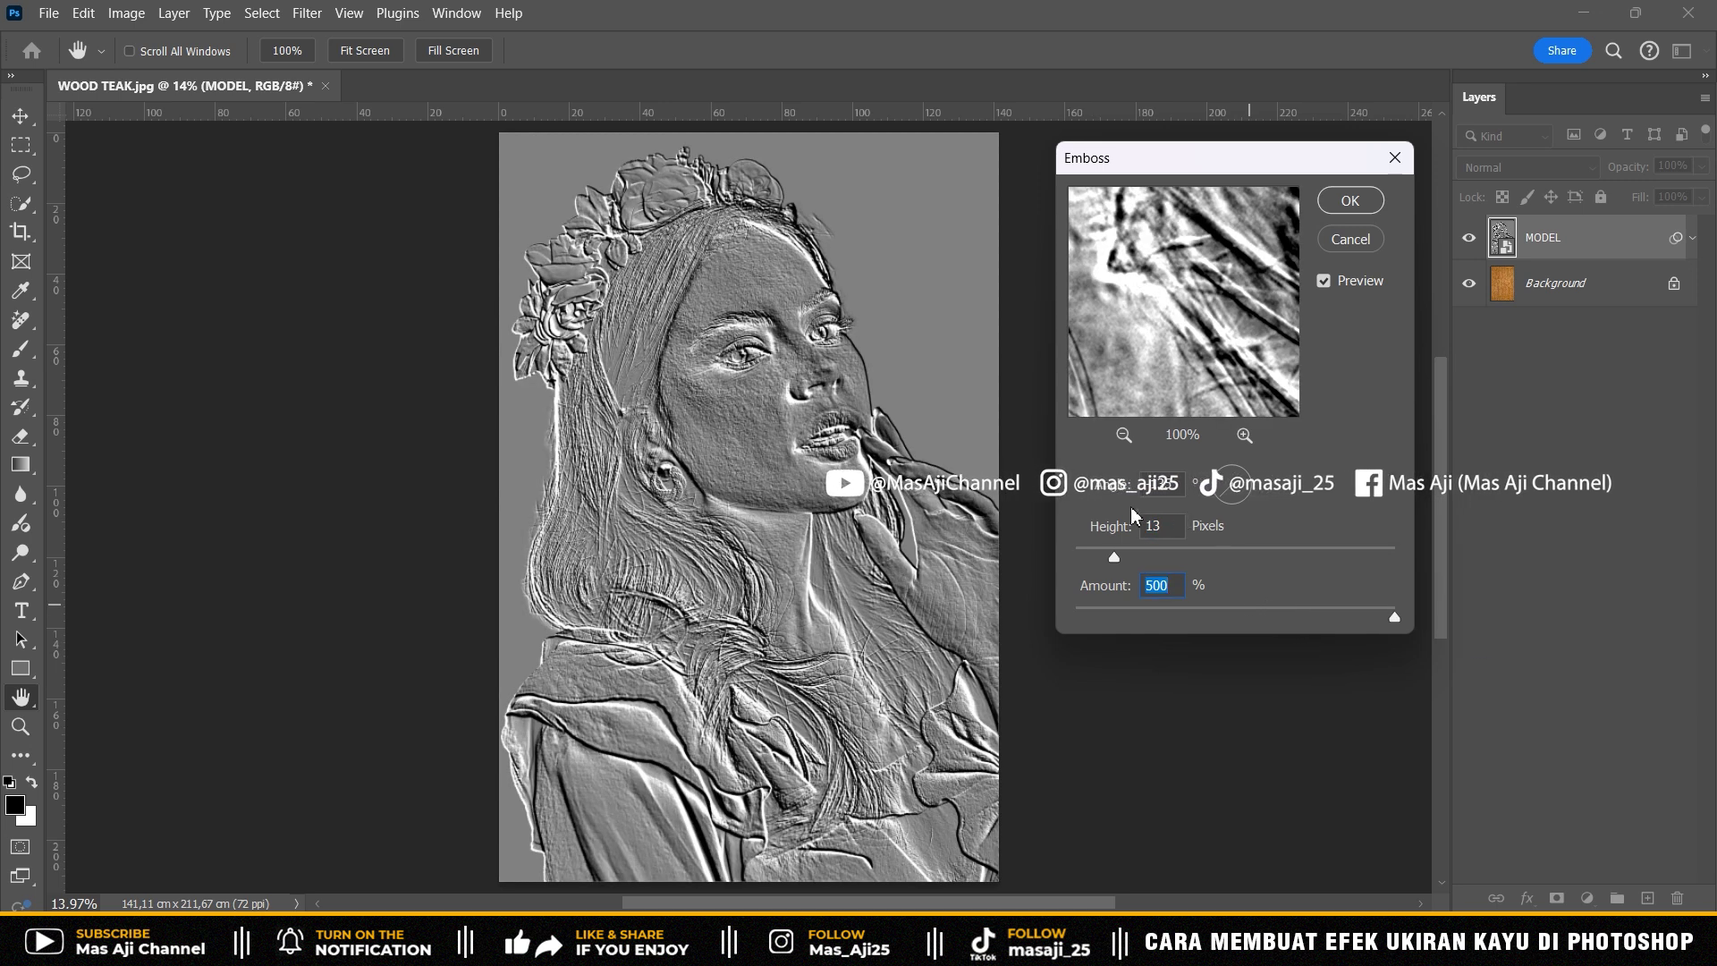
click(1350, 202)
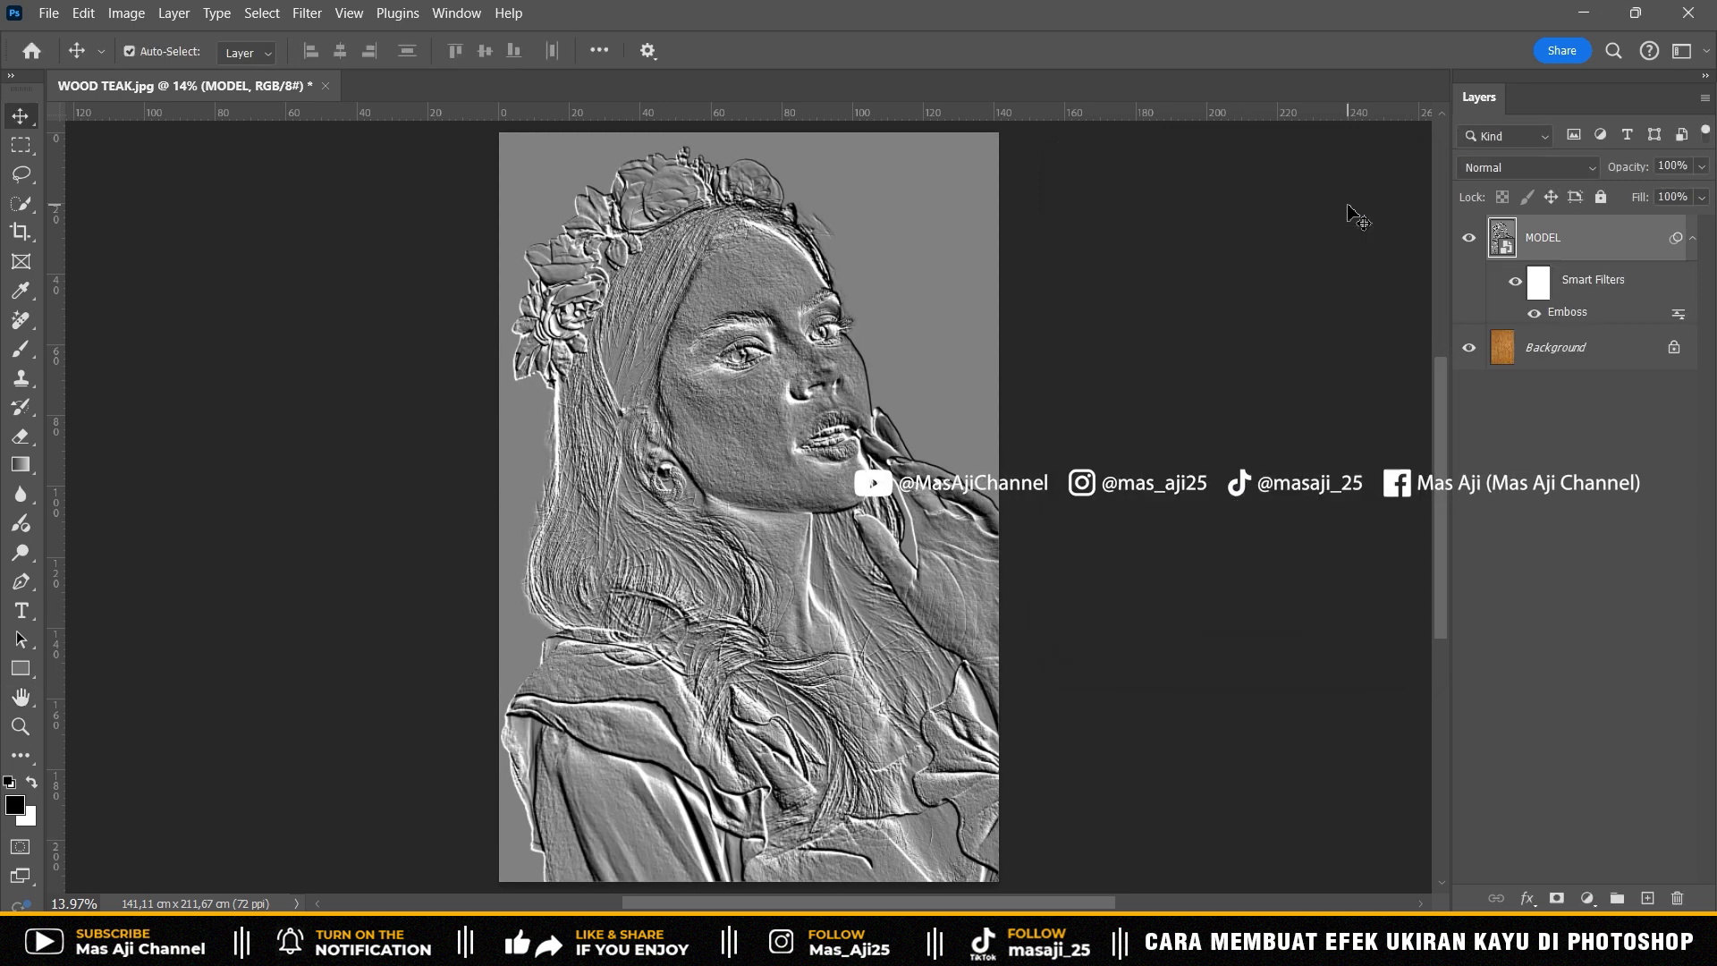
- Set MODEL's blend mode to Soft Light and duplicate it as MODEL copy
click(1510, 168)
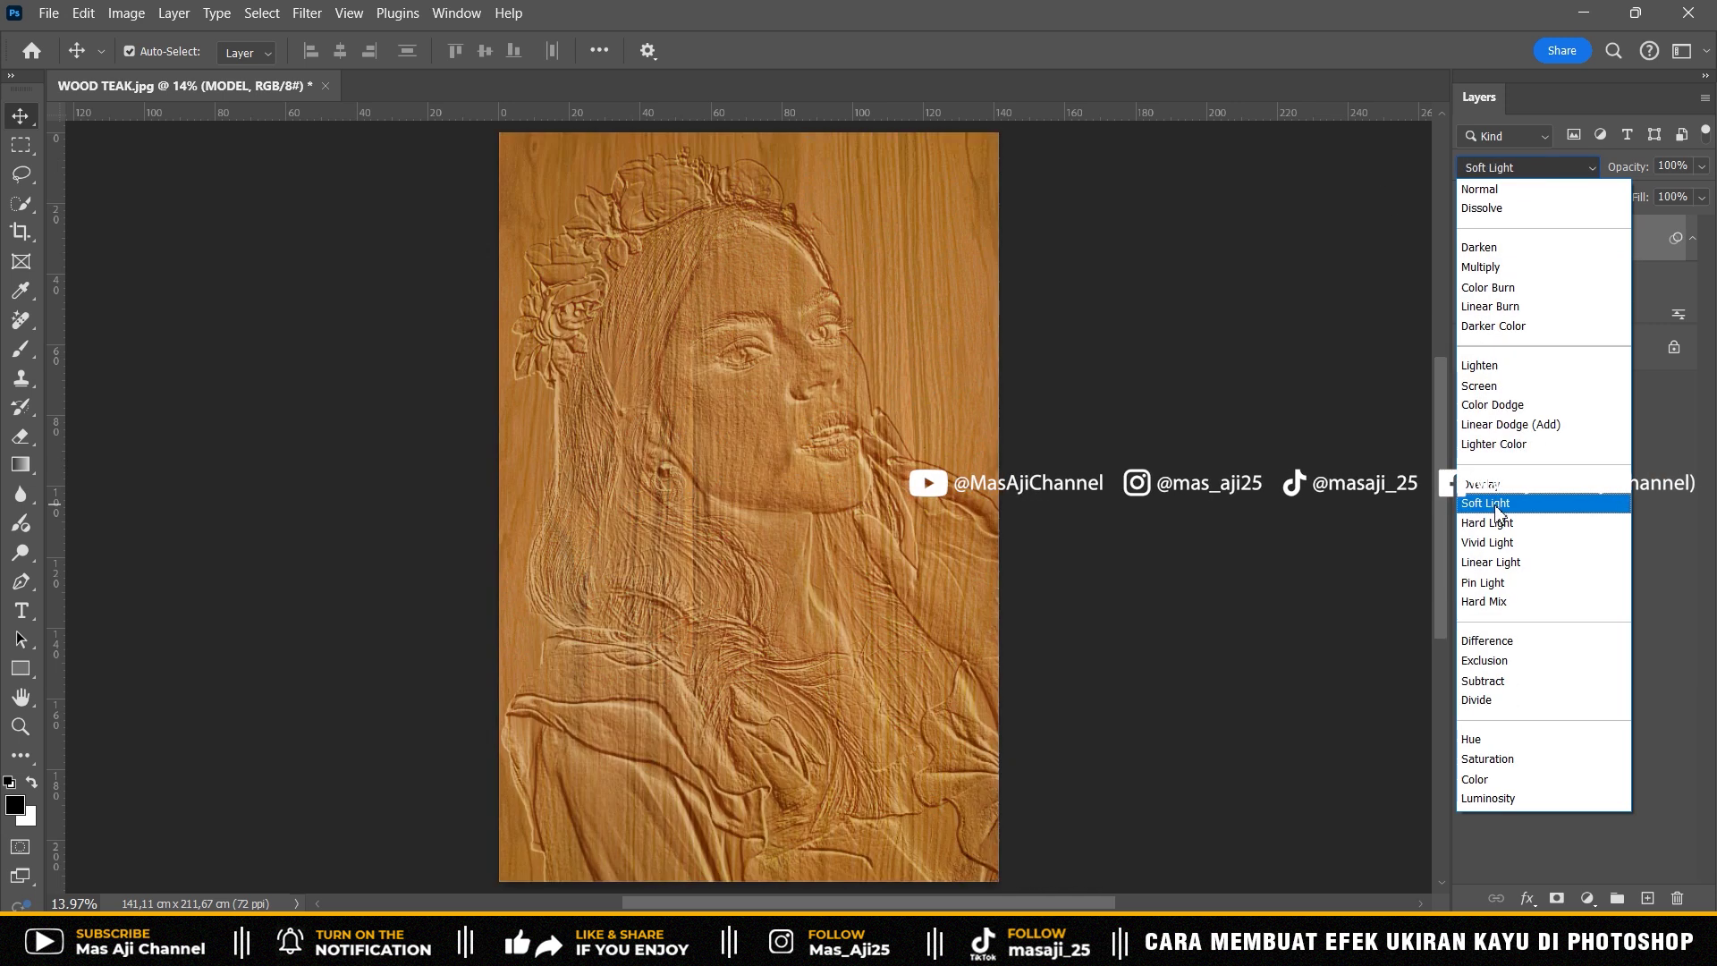
click(1496, 505)
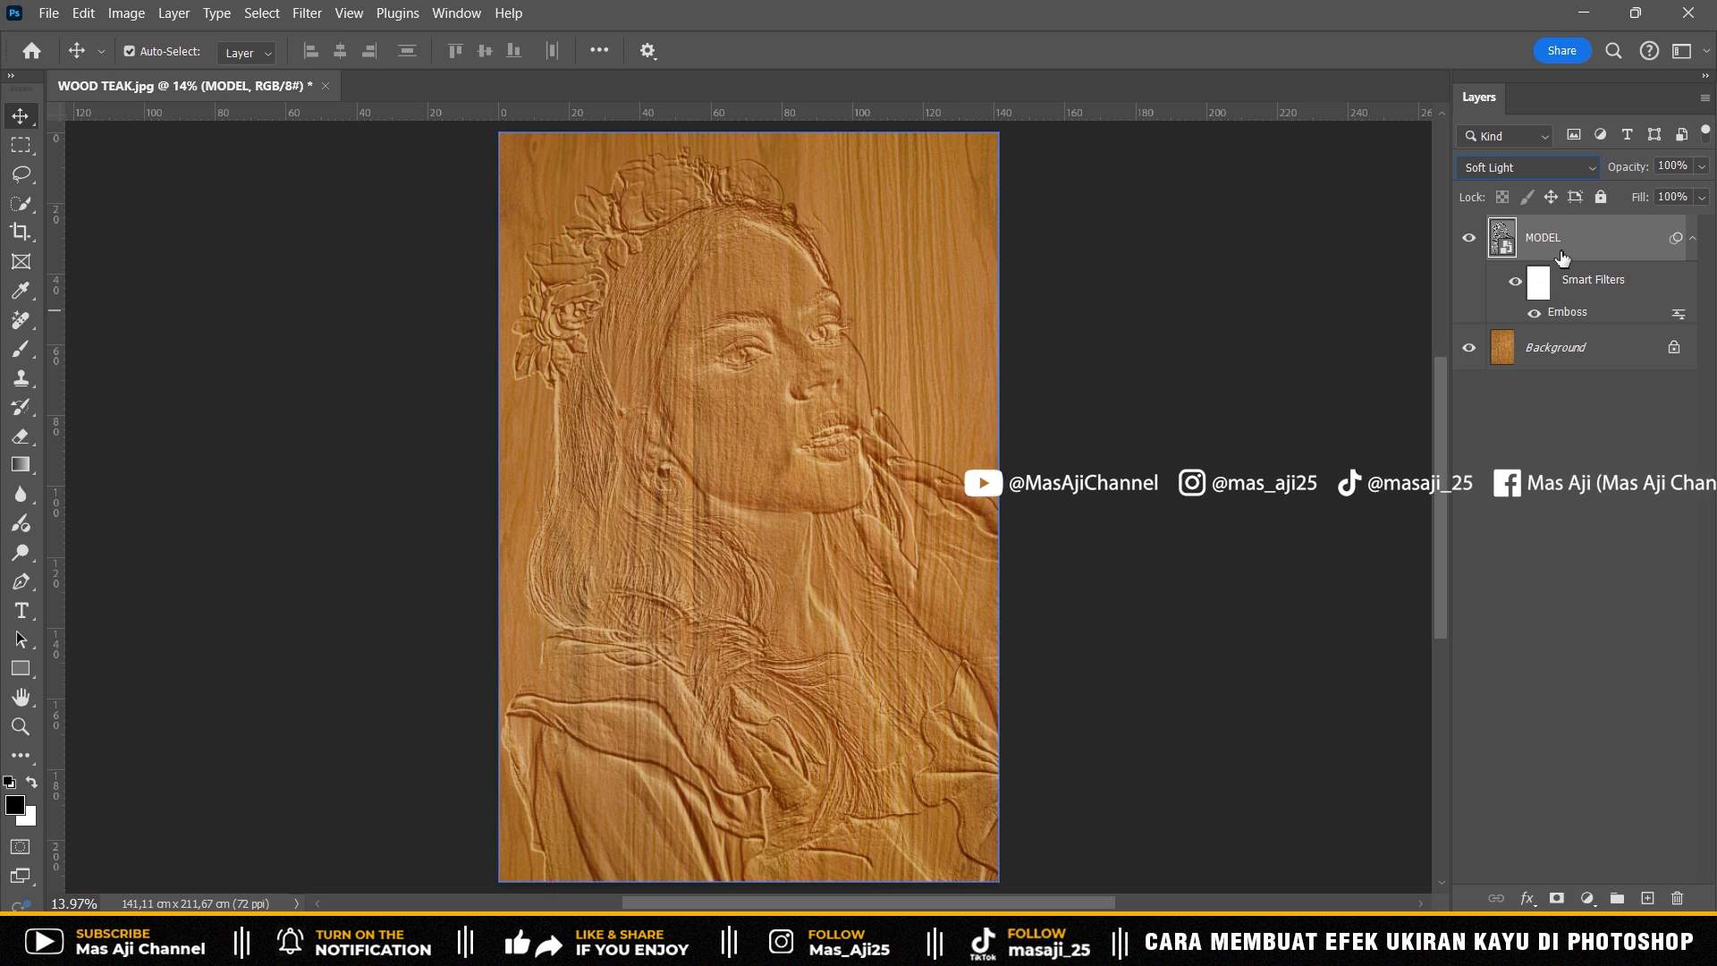
key(ctrl+j)
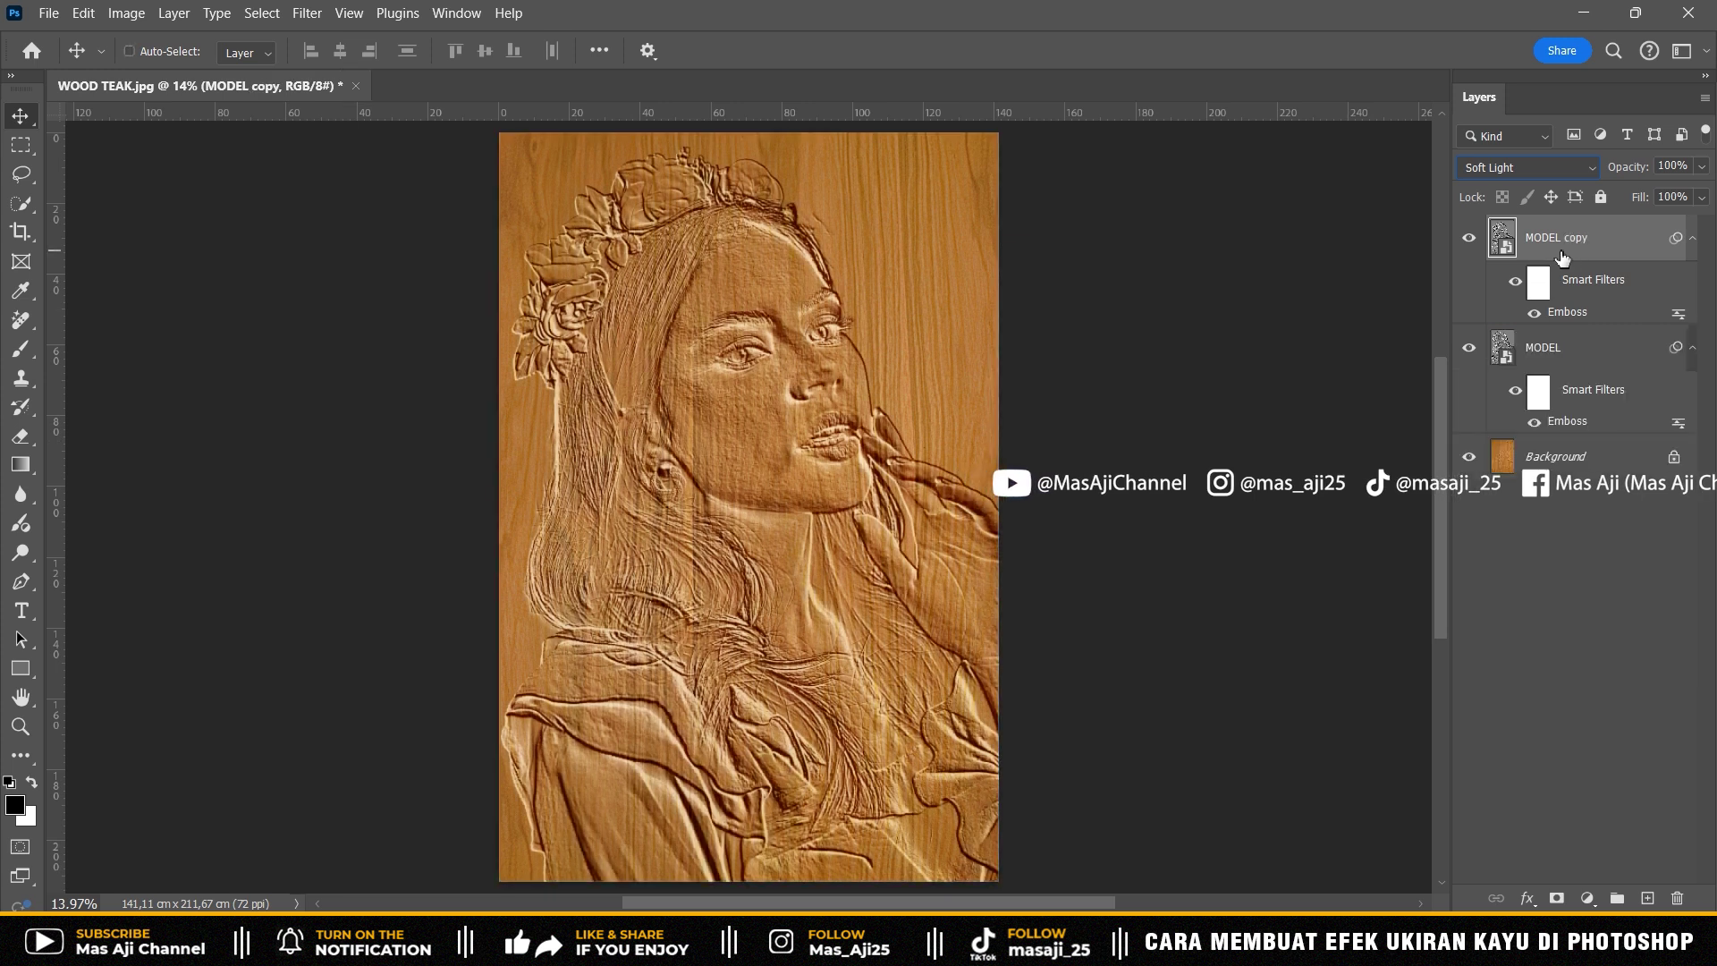
- Change MODEL copy's Emboss filter to Angle -135°, Height 21 pixels and Amount 250%
double_click(1586, 313)
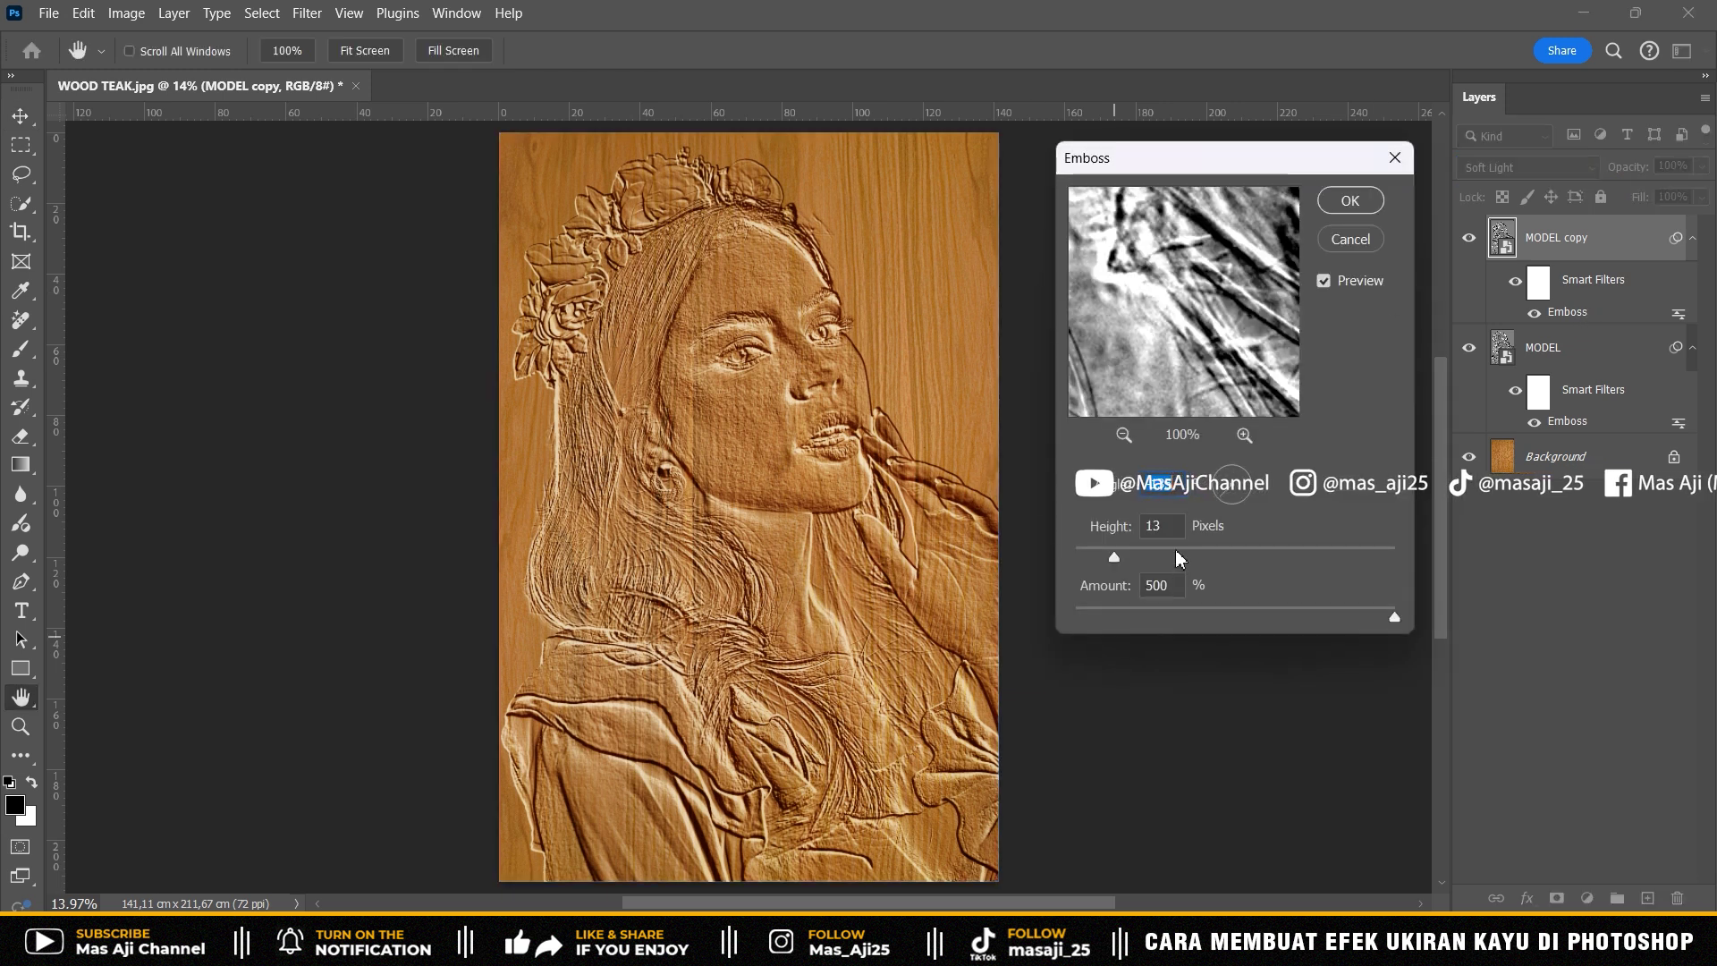
key(Tab)
key(BackSpace)
text(2)
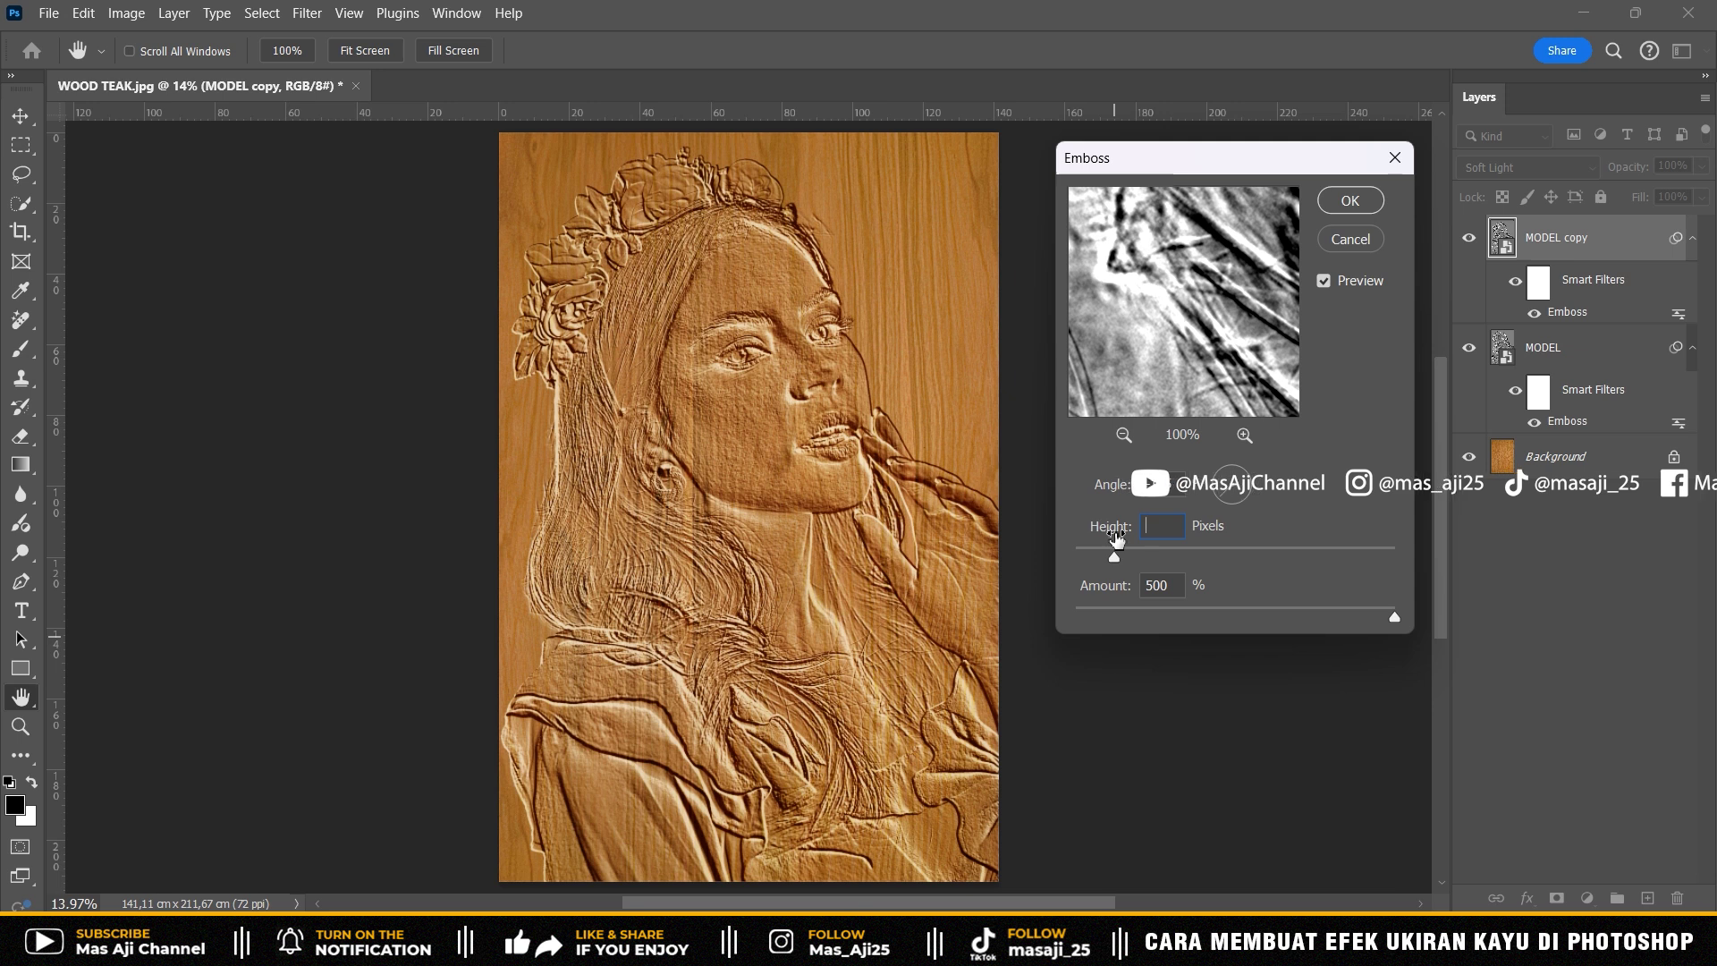
text(1)
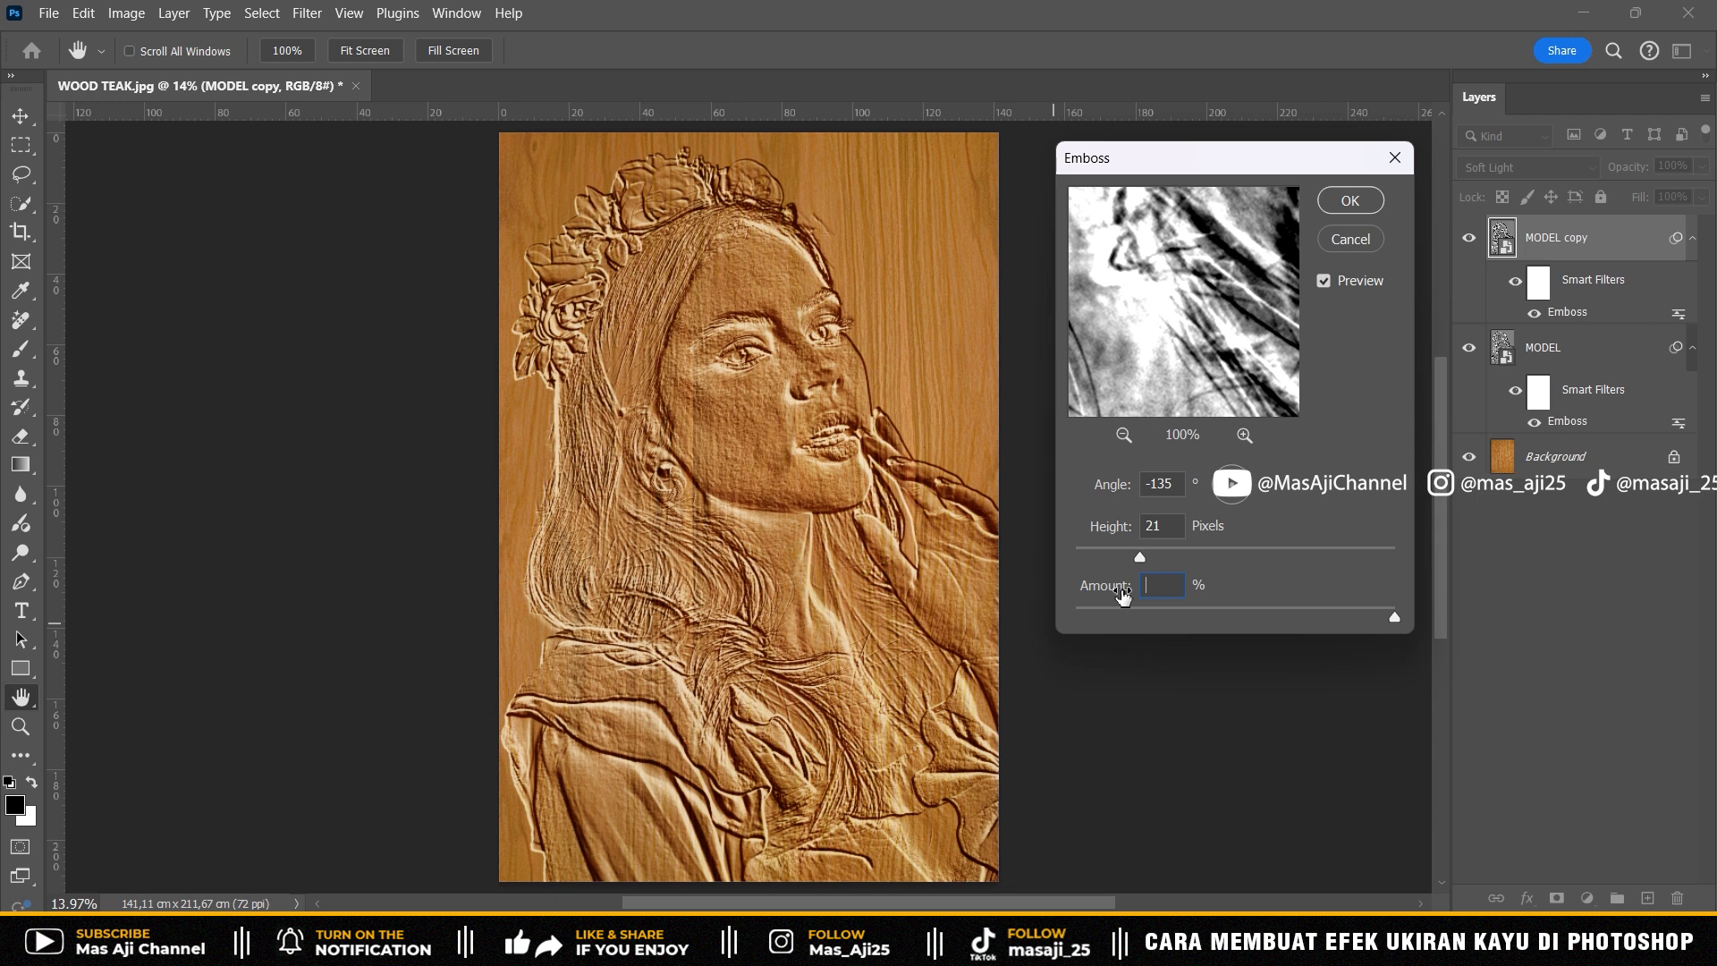
text(250)
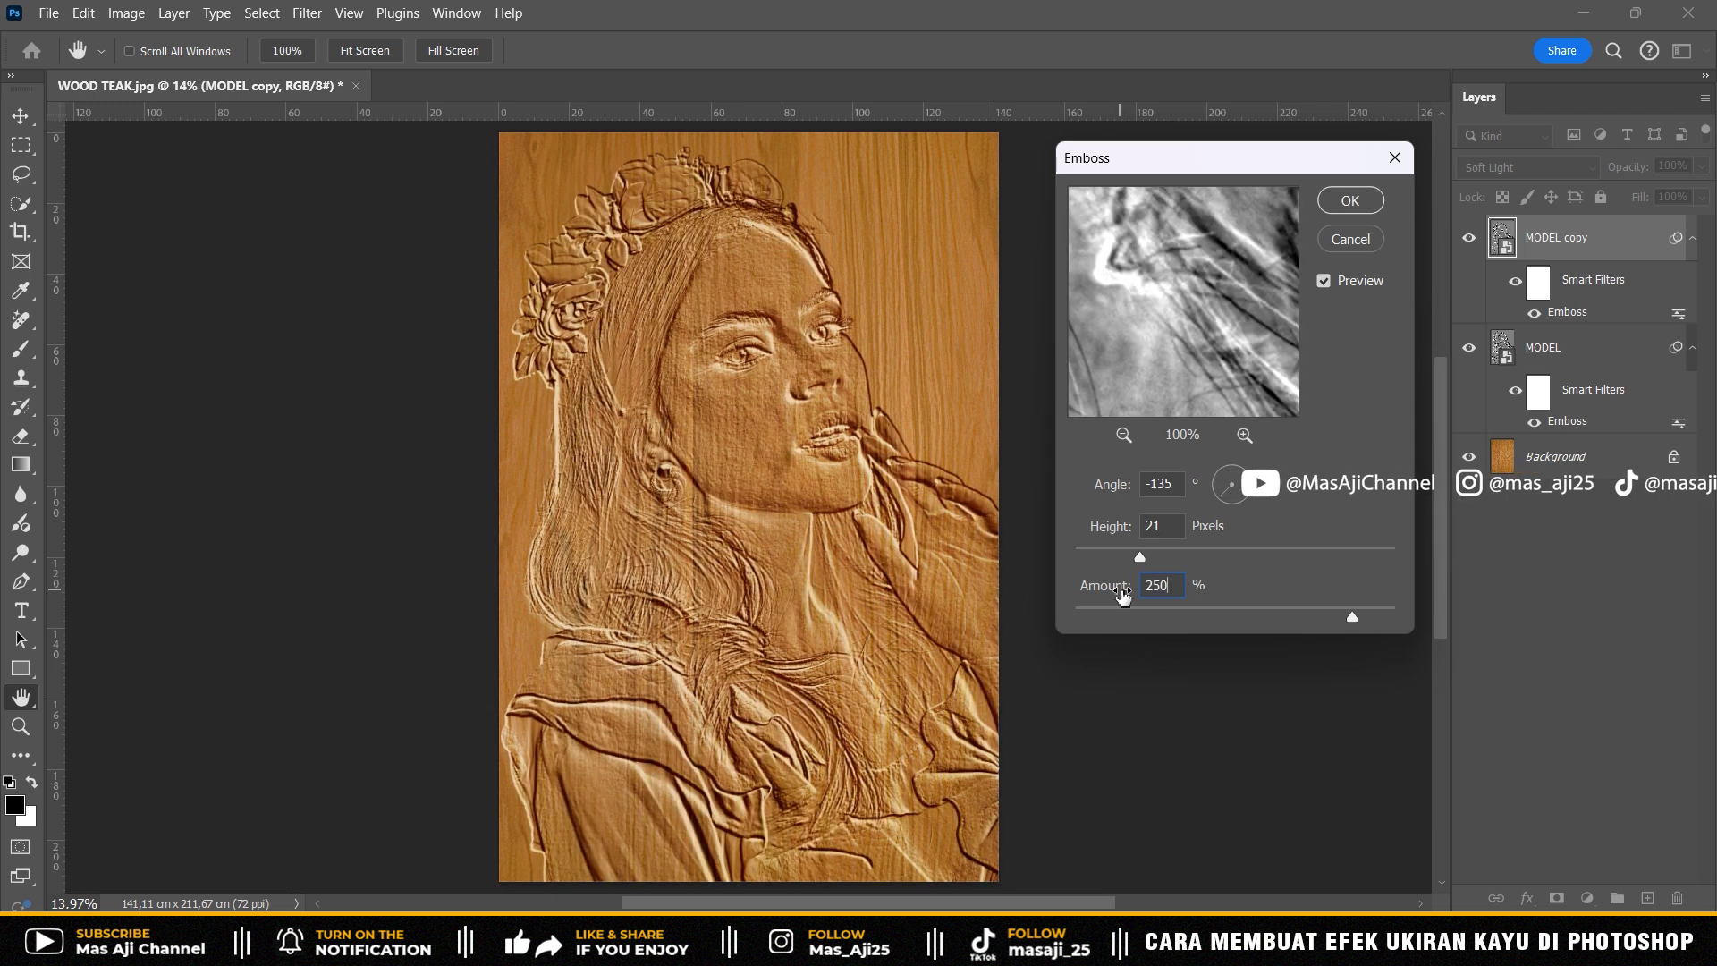
click(1354, 208)
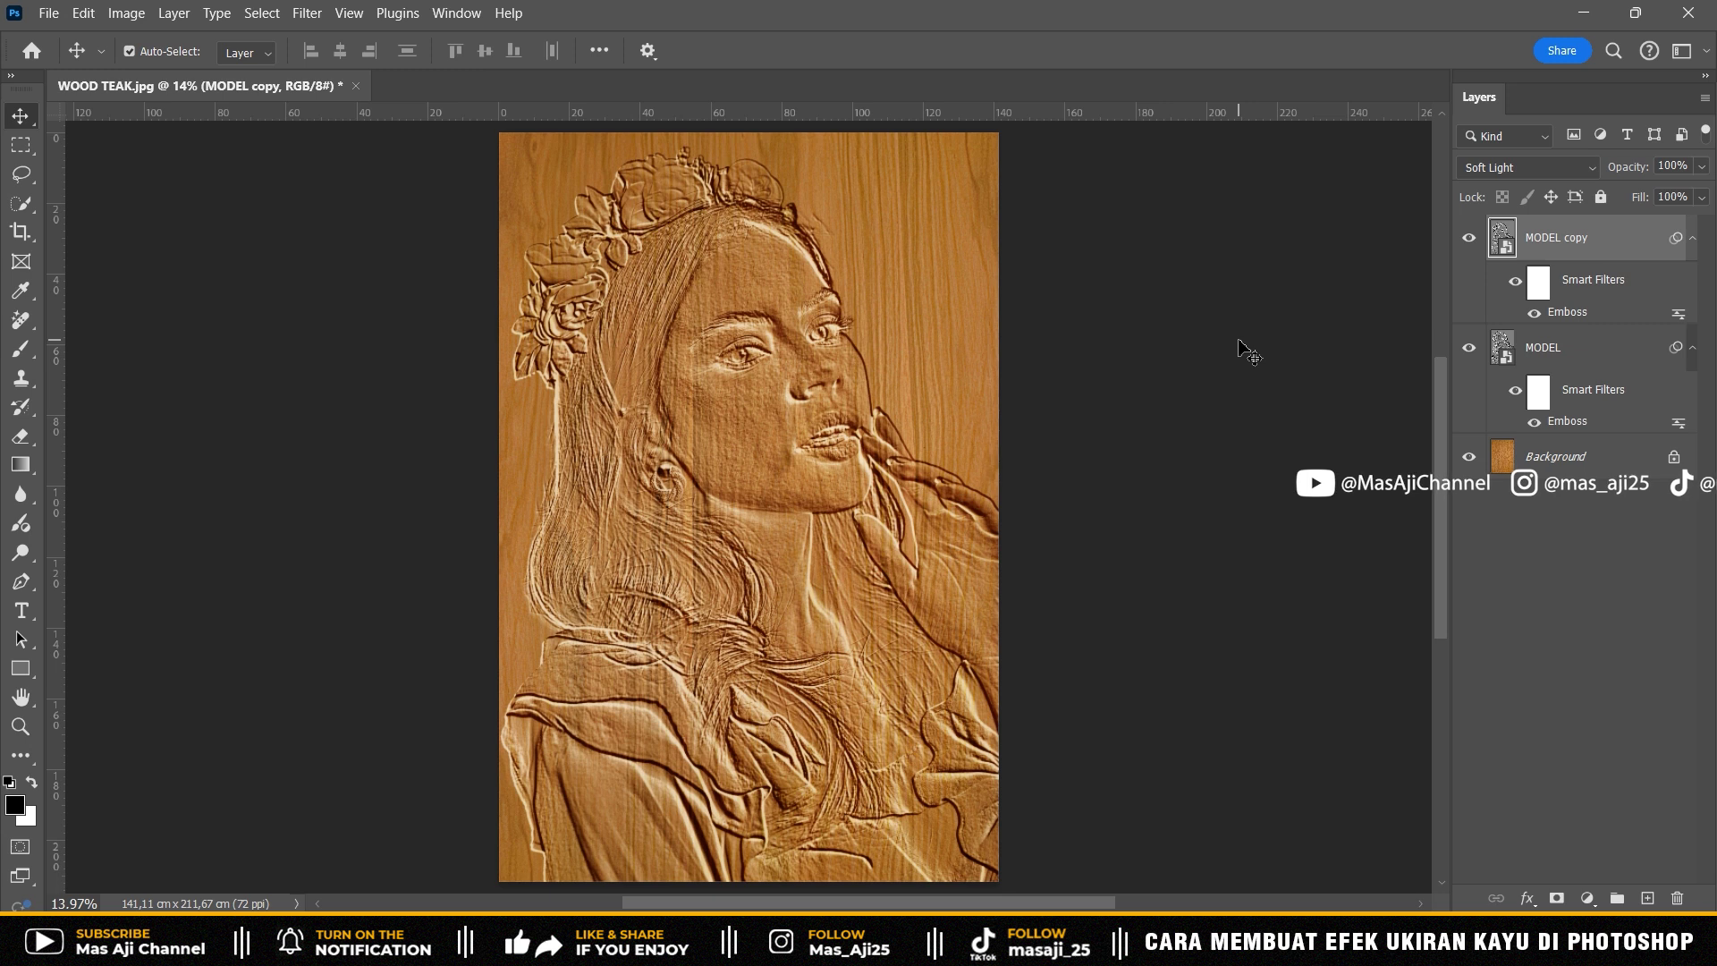
- Apply Filter > Blur > Gaussian Blur with a 7-pixel radius to MODEL copy
click(315, 18)
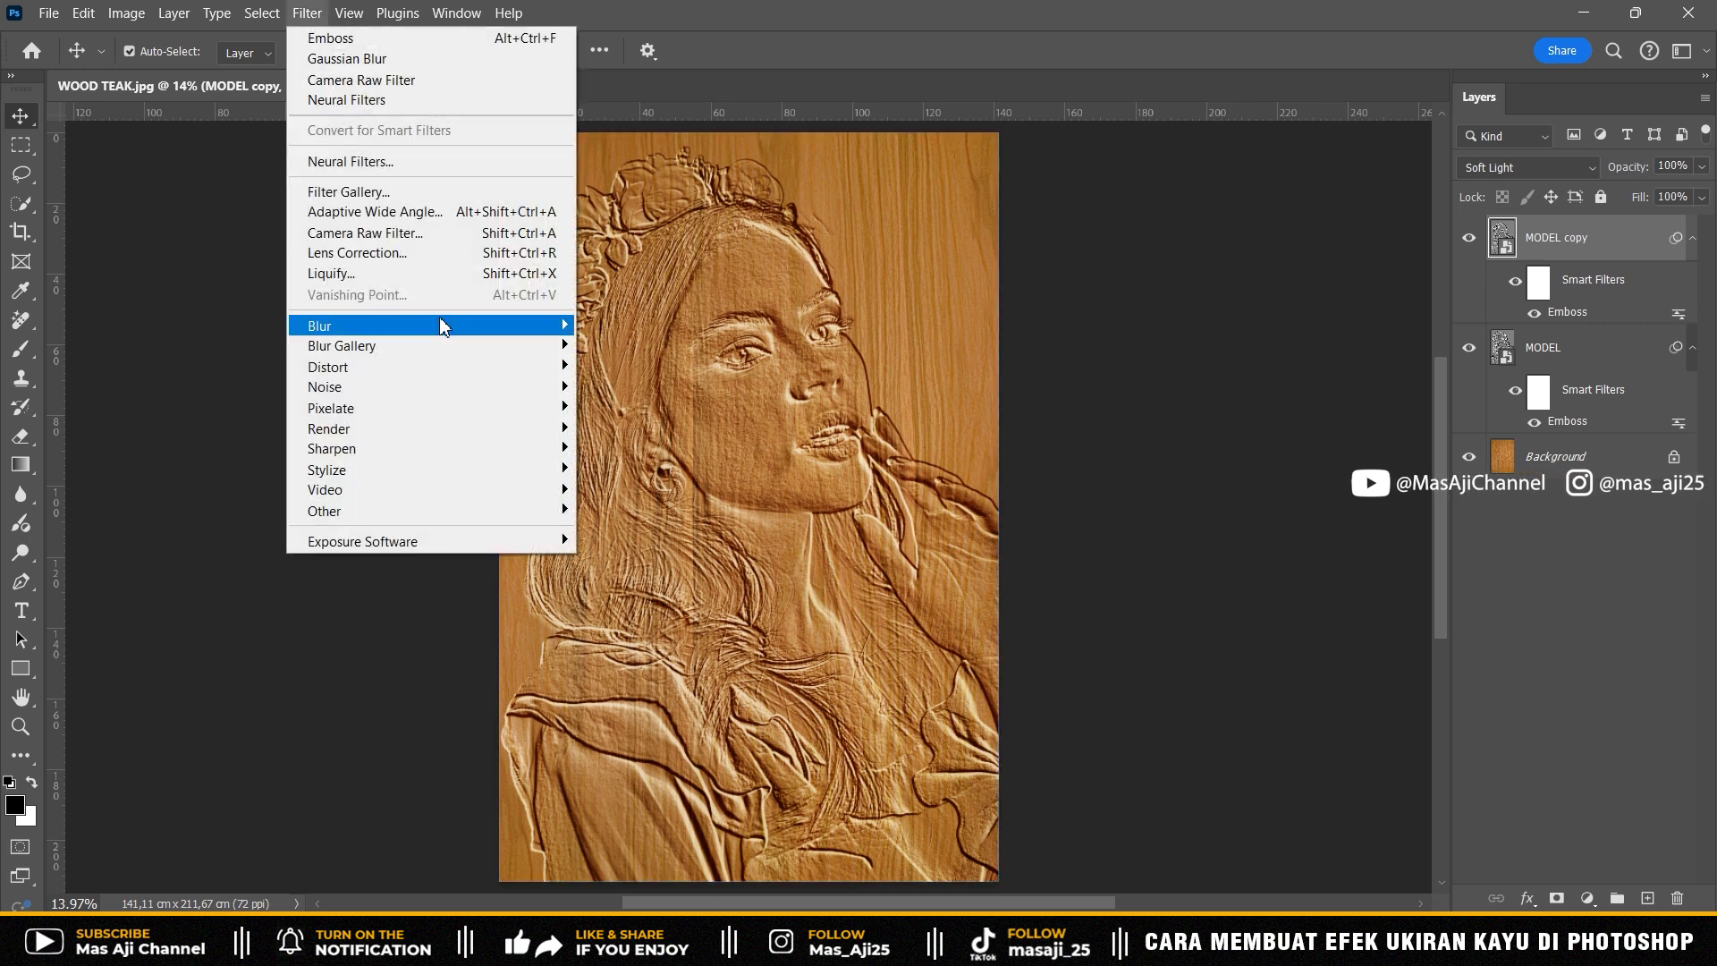
mouse_move(320, 326)
click(626, 408)
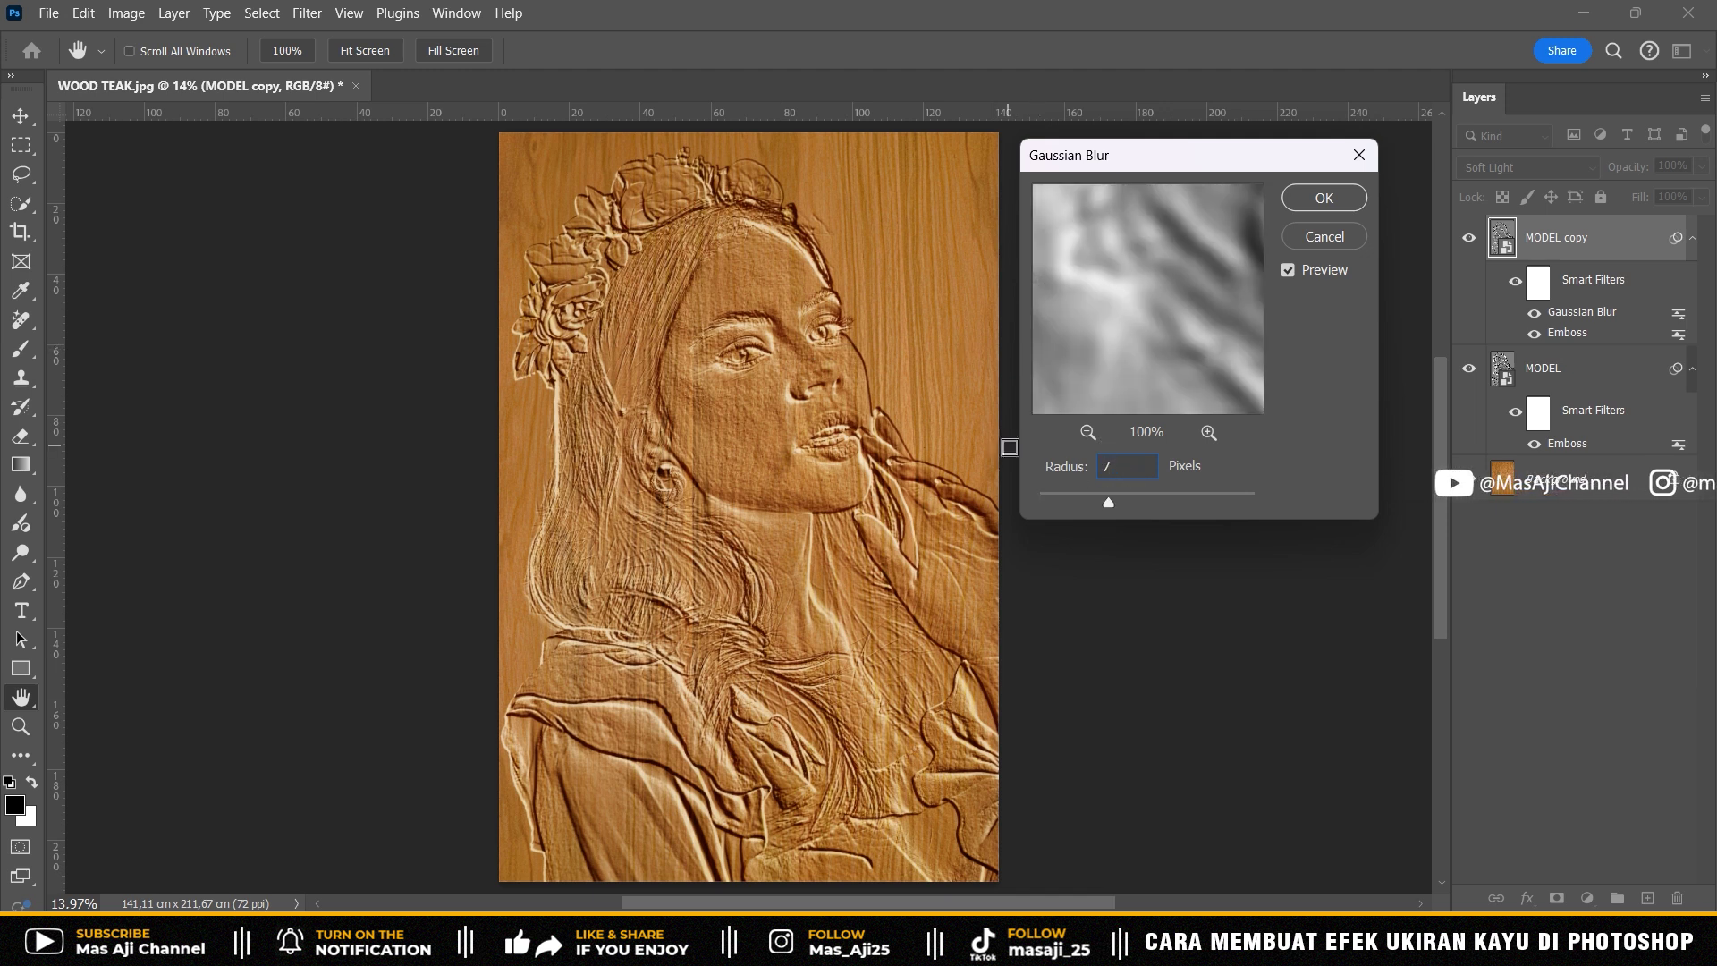
click(1352, 198)
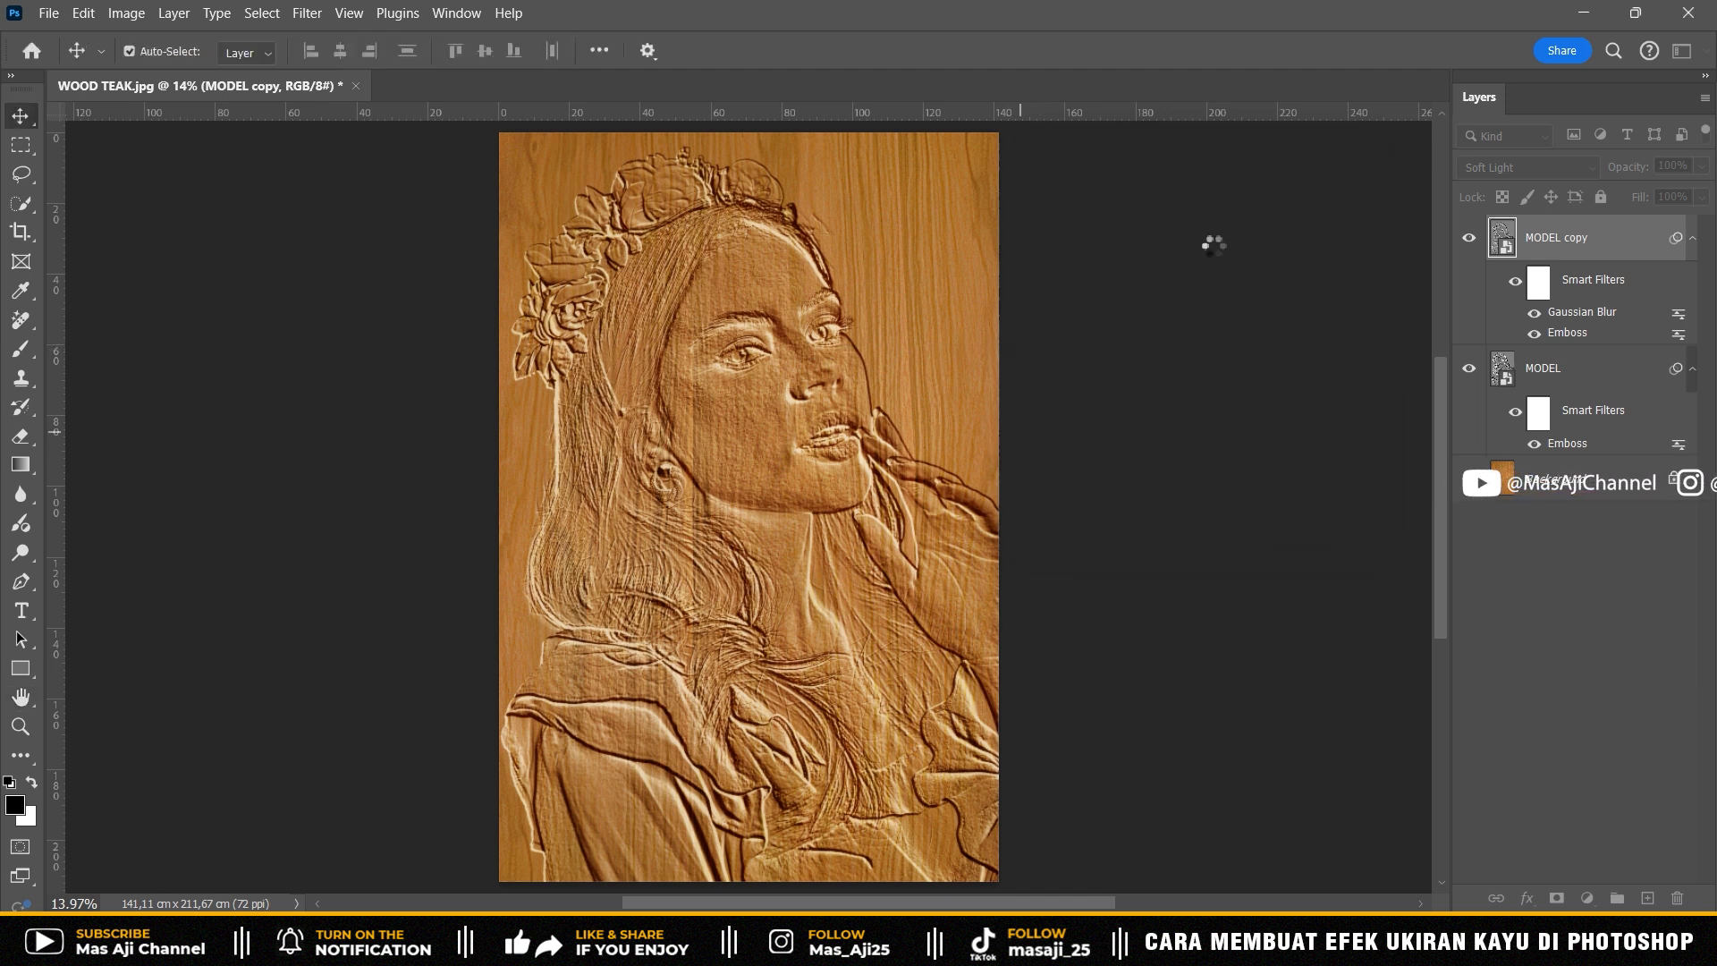